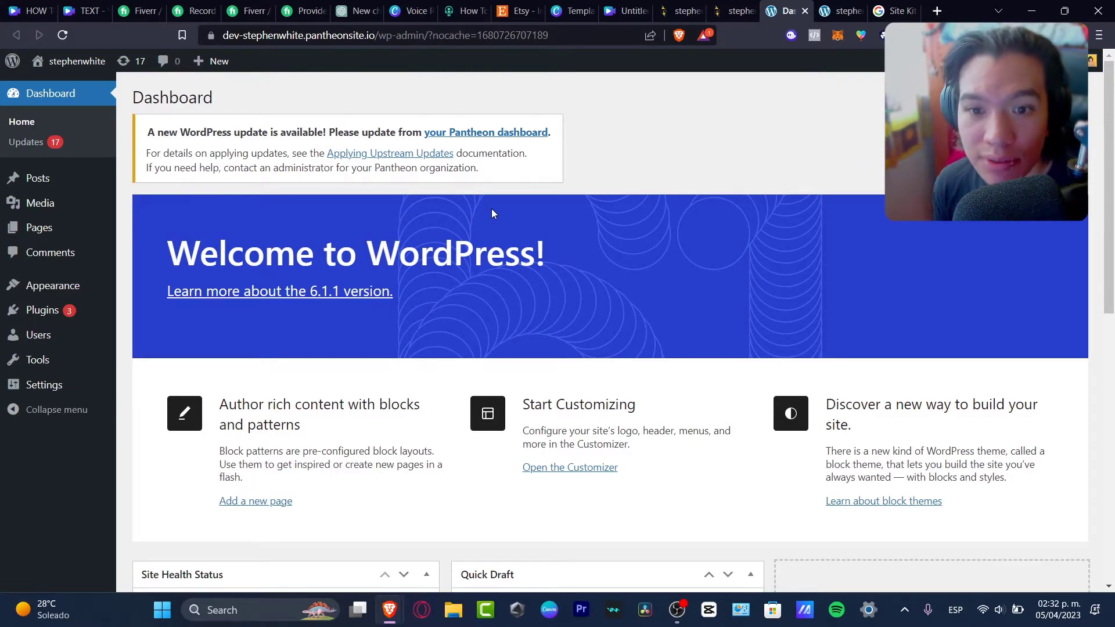
Open the Site Kit by Google listing on WordPress.org, then view the site's public home page.
{"action": "left_click", "coordinate": [893, 11]}
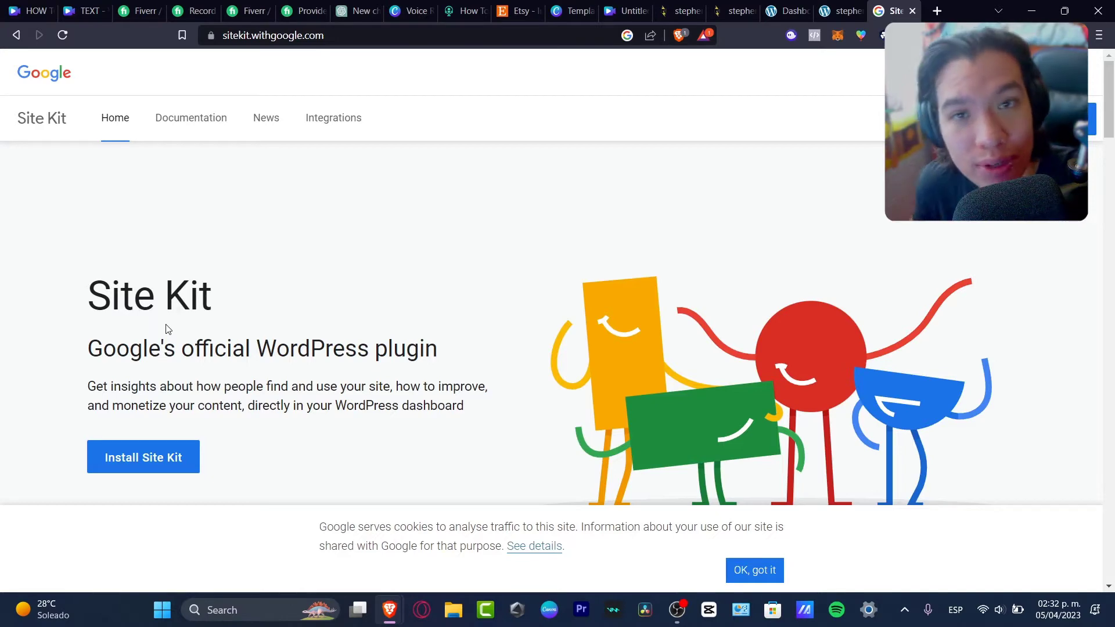
{"action": "scroll", "coordinate": [514, 305], "scroll_direction": "down", "scroll_amount": 15}
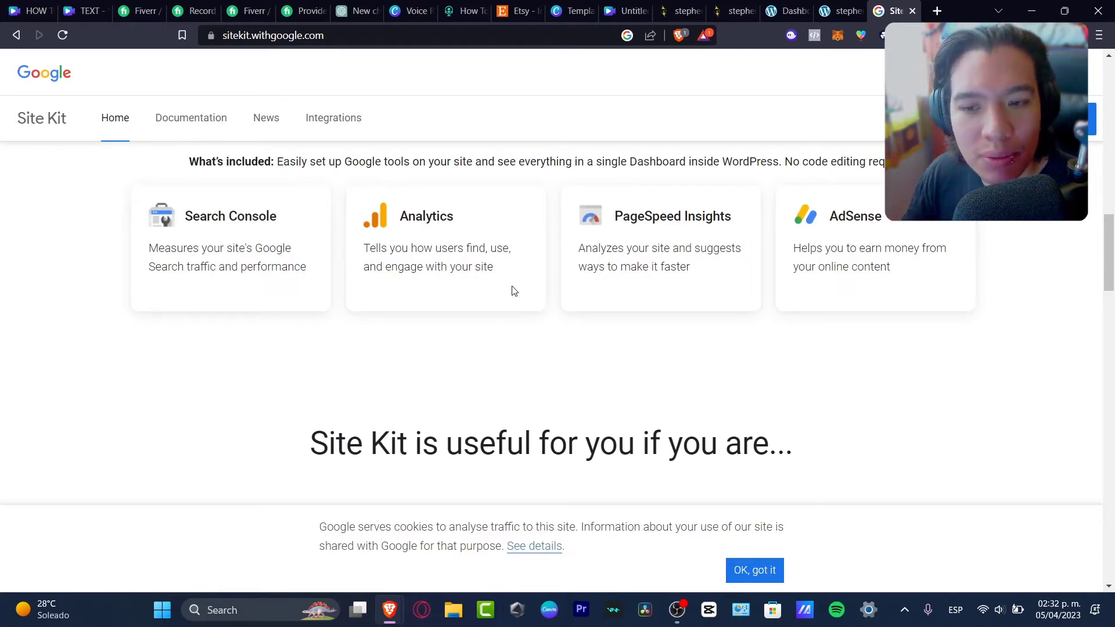
{"action": "scroll", "coordinate": [513, 302], "scroll_direction": "up", "scroll_amount": 10}
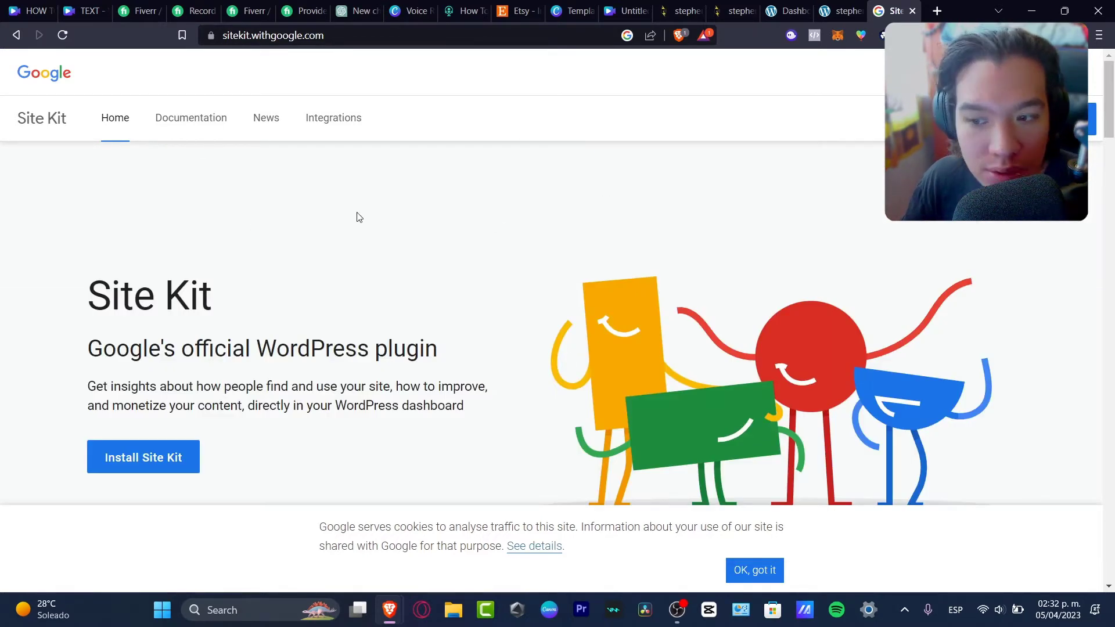
{"action": "left_click", "coordinate": [144, 457]}
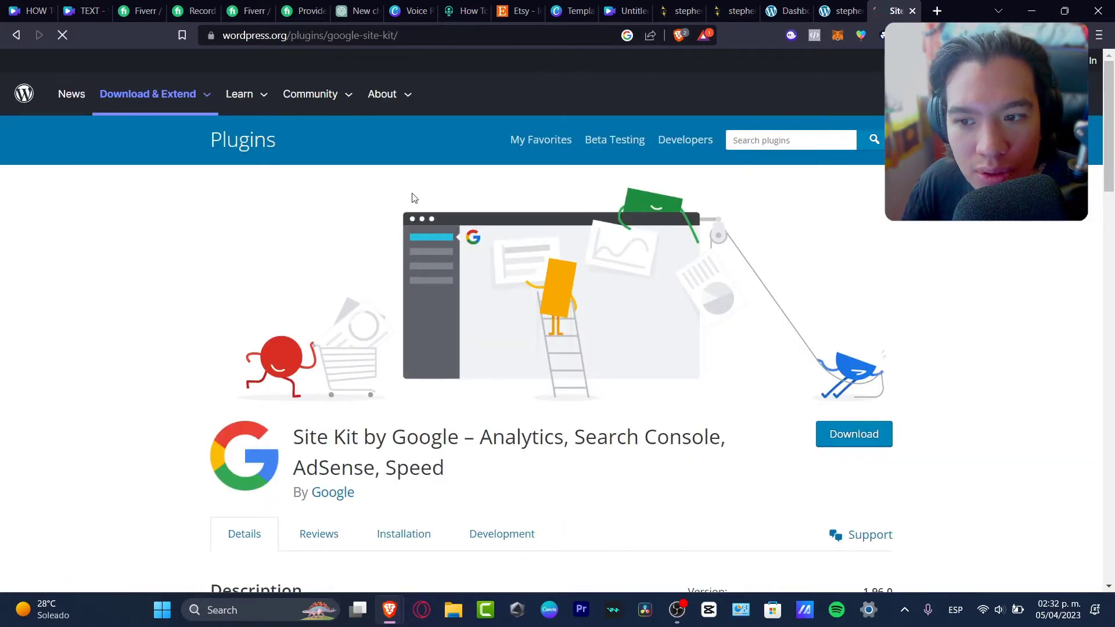
{"action": "mouse_move", "coordinate": [405, 110]}
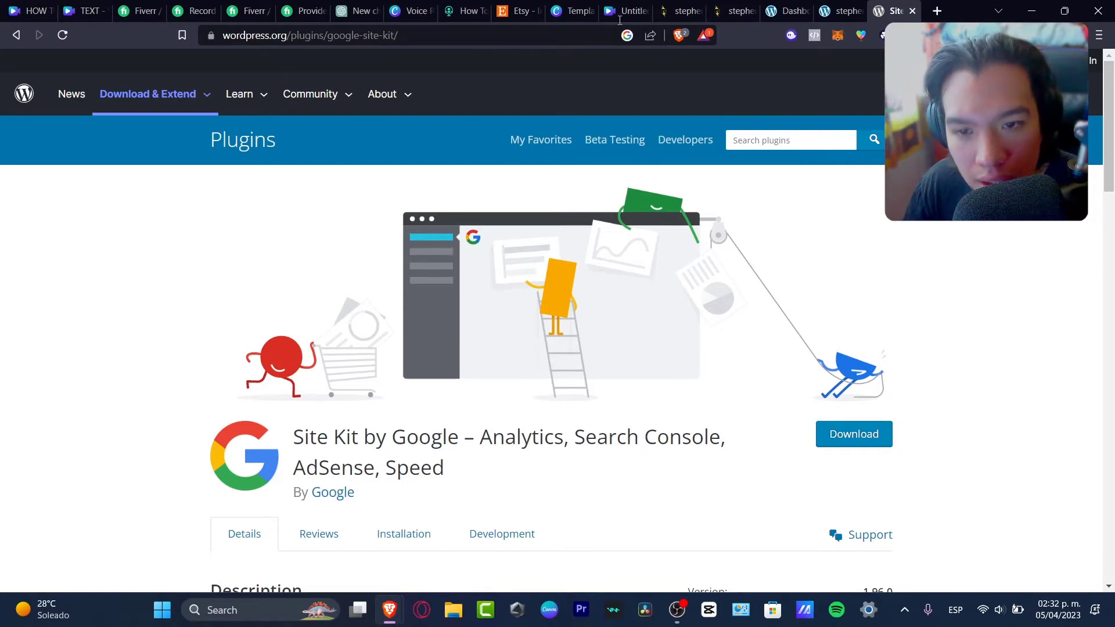
{"action": "left_click", "coordinate": [839, 11]}
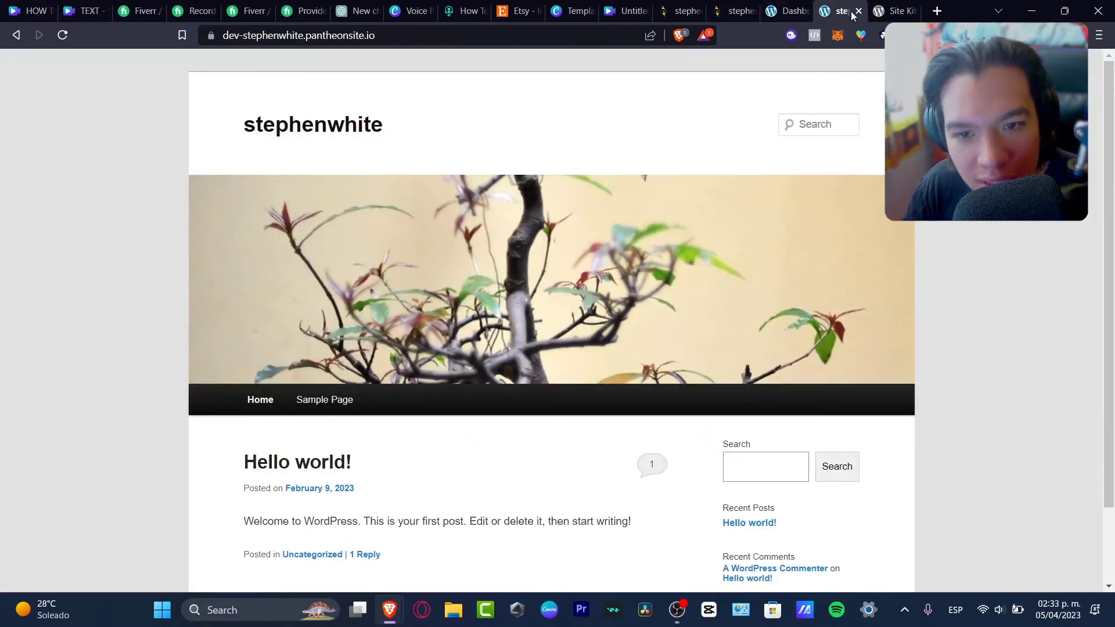
Close the front-end tab and go to Plugins > Add New in the WordPress admin.
{"action": "key", "text": "ctrl+w"}
{"action": "left_click", "coordinate": [801, 10]}
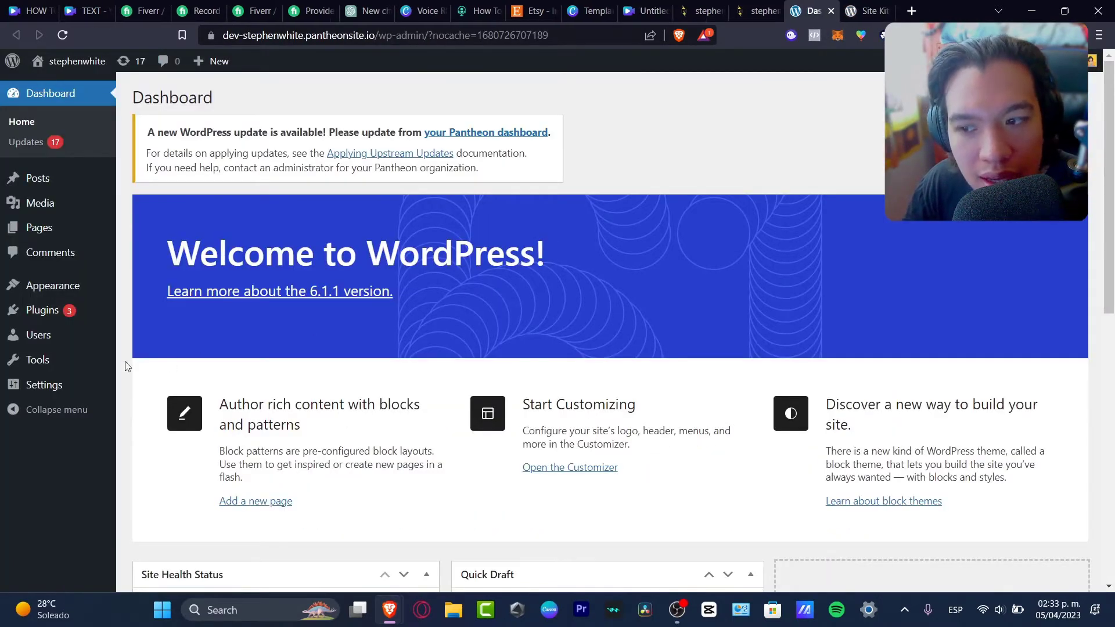
{"action": "left_click", "coordinate": [54, 313]}
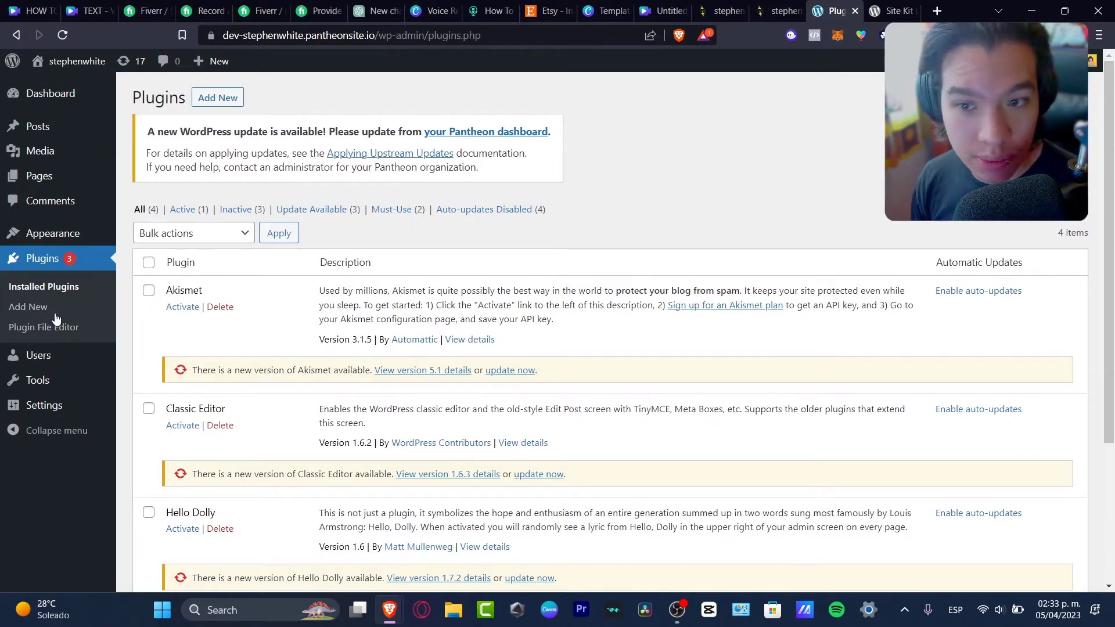
{"action": "left_click", "coordinate": [63, 316]}
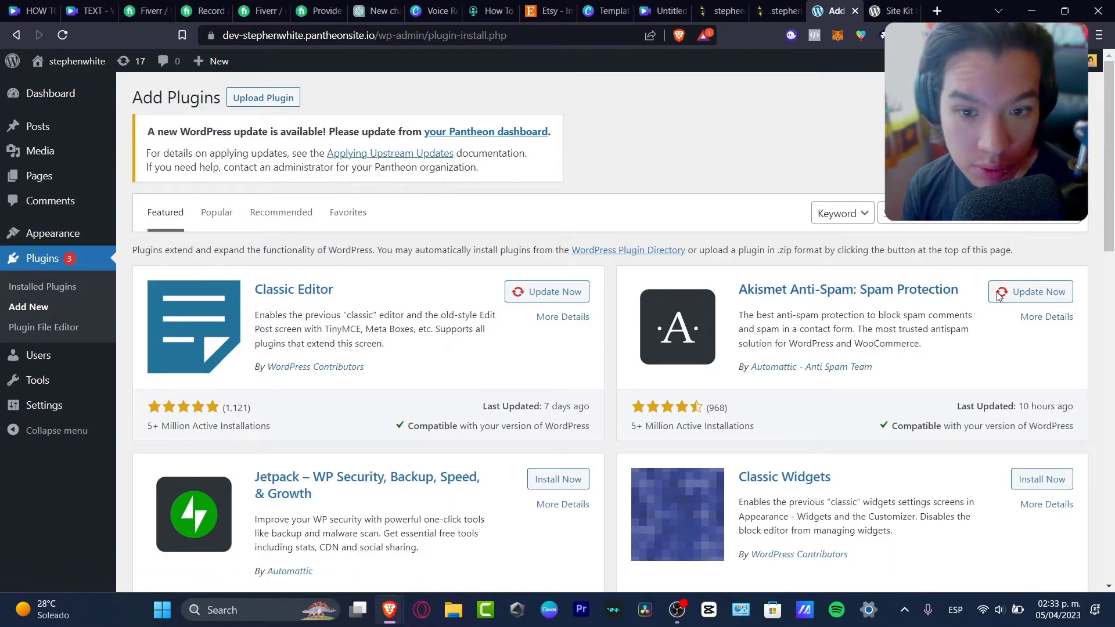
Search the plugin directory for 'google' so Site Kit by Google is listed first.
{"action": "left_click", "coordinate": [964, 215]}
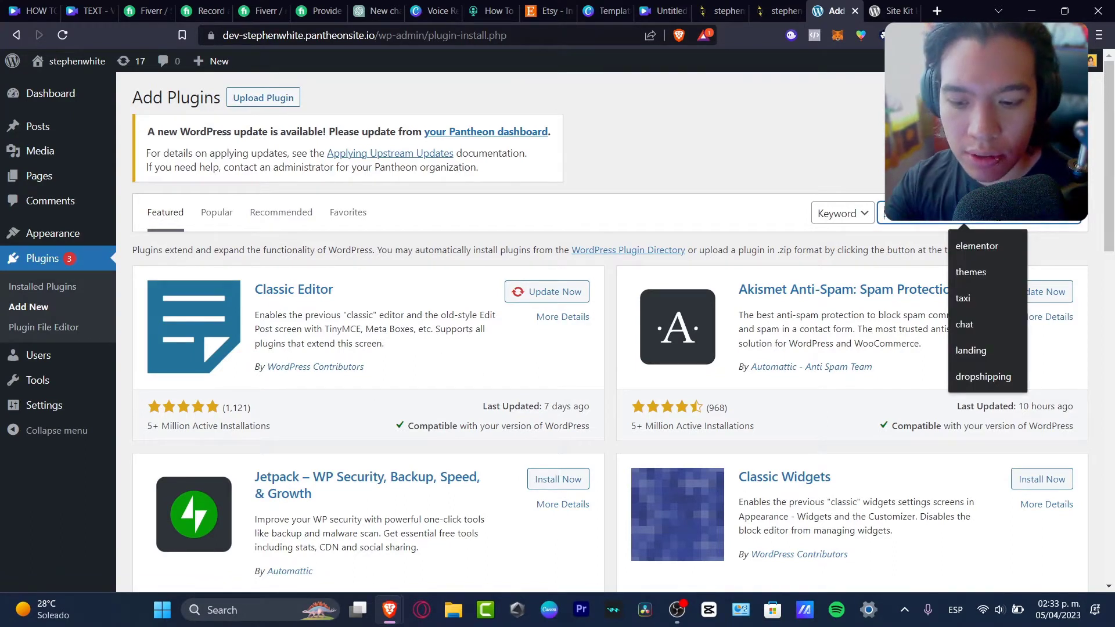
{"action": "key", "text": "Up"}
{"action": "key", "text": "Return"}
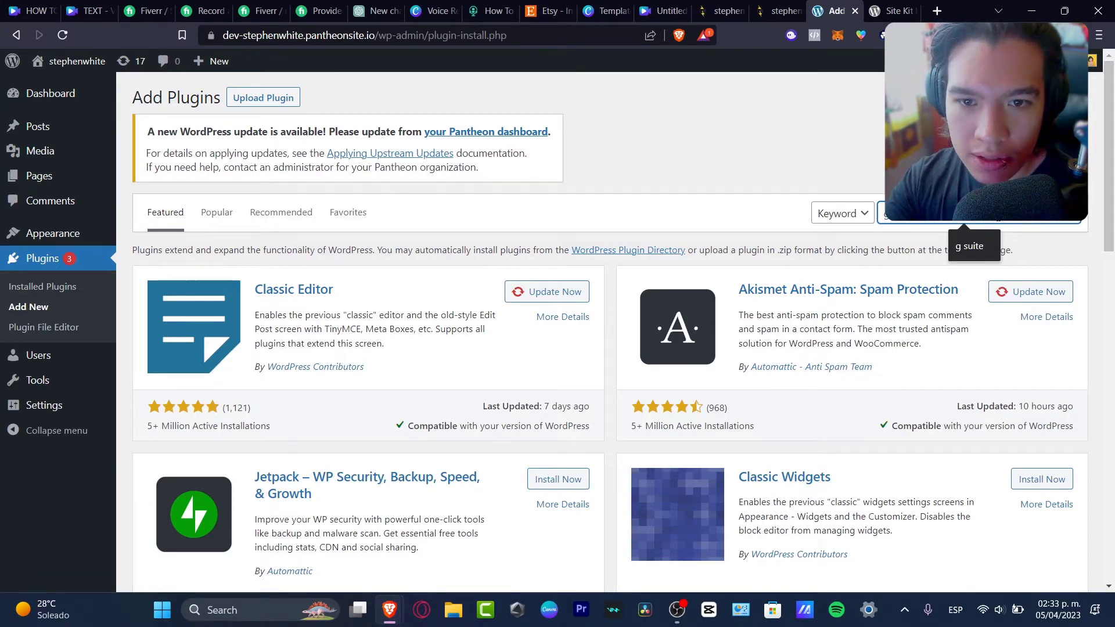
{"action": "key", "text": "Return"}
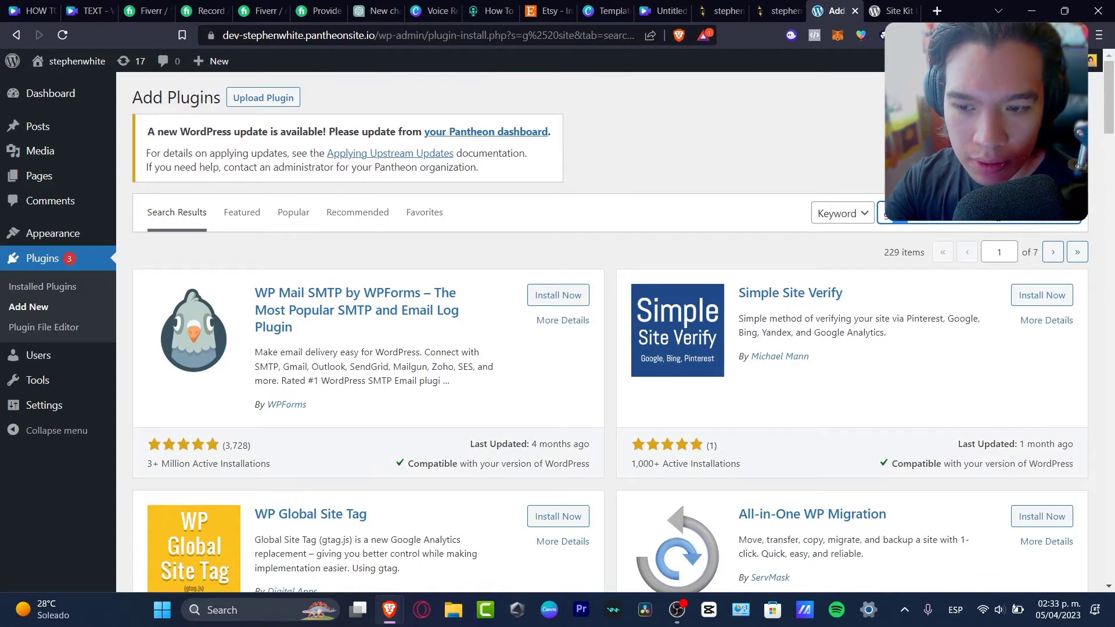
{"action": "left_click", "coordinate": [894, 219]}
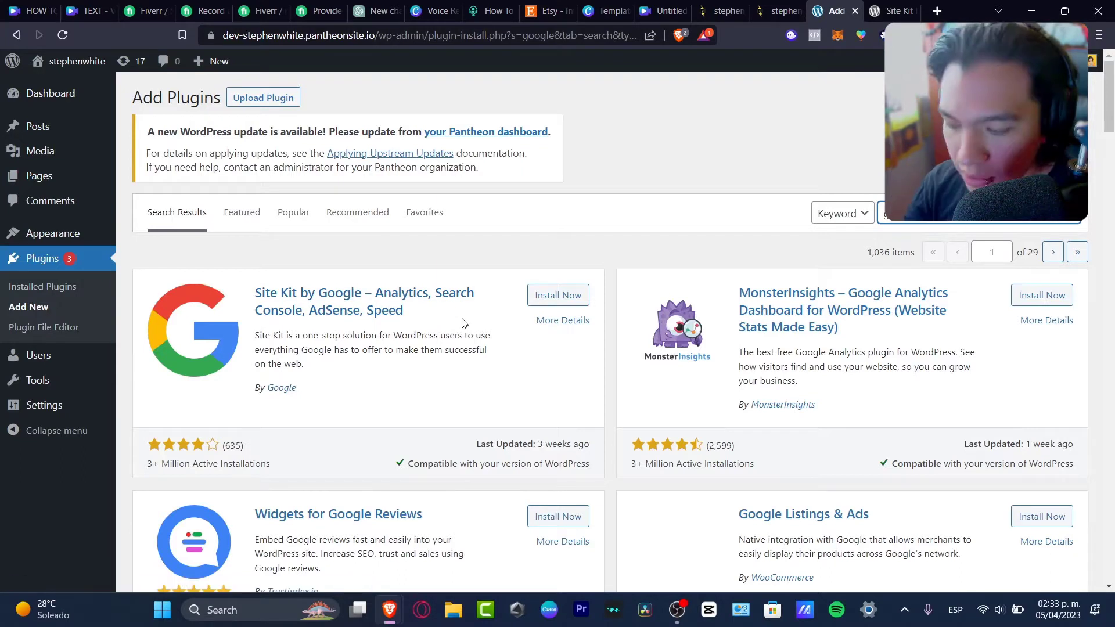
Install Site Kit by Google and check it in the Installed Plugins list.
{"action": "left_click", "coordinate": [564, 300]}
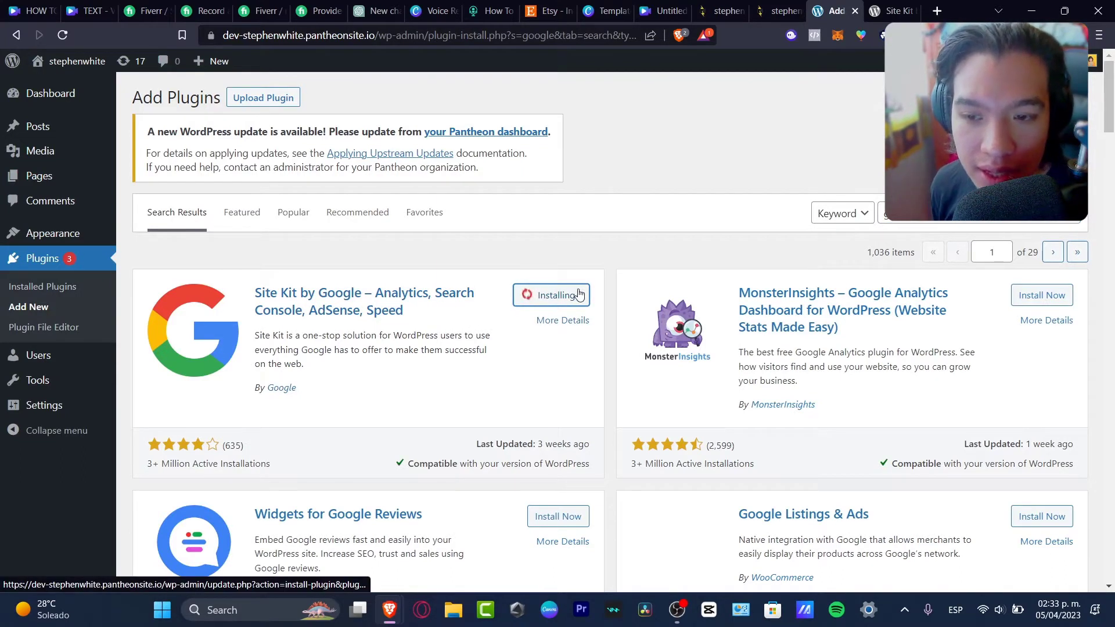
{"action": "left_click", "coordinate": [76, 286]}
{"action": "key", "text": "Return"}
{"action": "scroll", "coordinate": [430, 270], "scroll_direction": "down", "scroll_amount": 4}
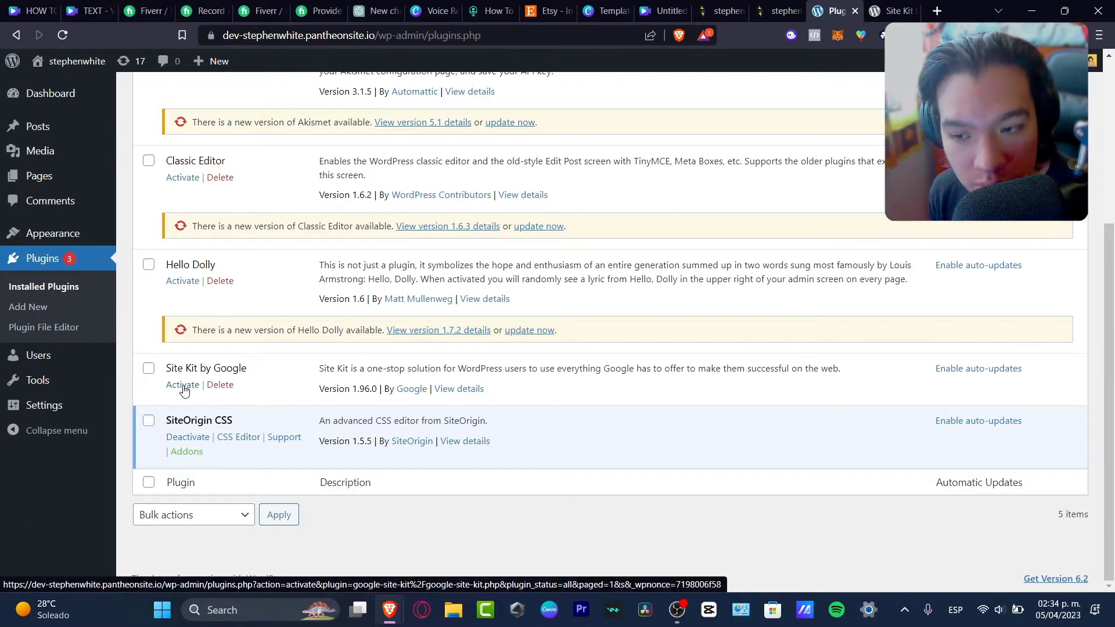
Search 'google' again under Add New and activate Site Kit by Google.
{"action": "left_click", "coordinate": [35, 316]}
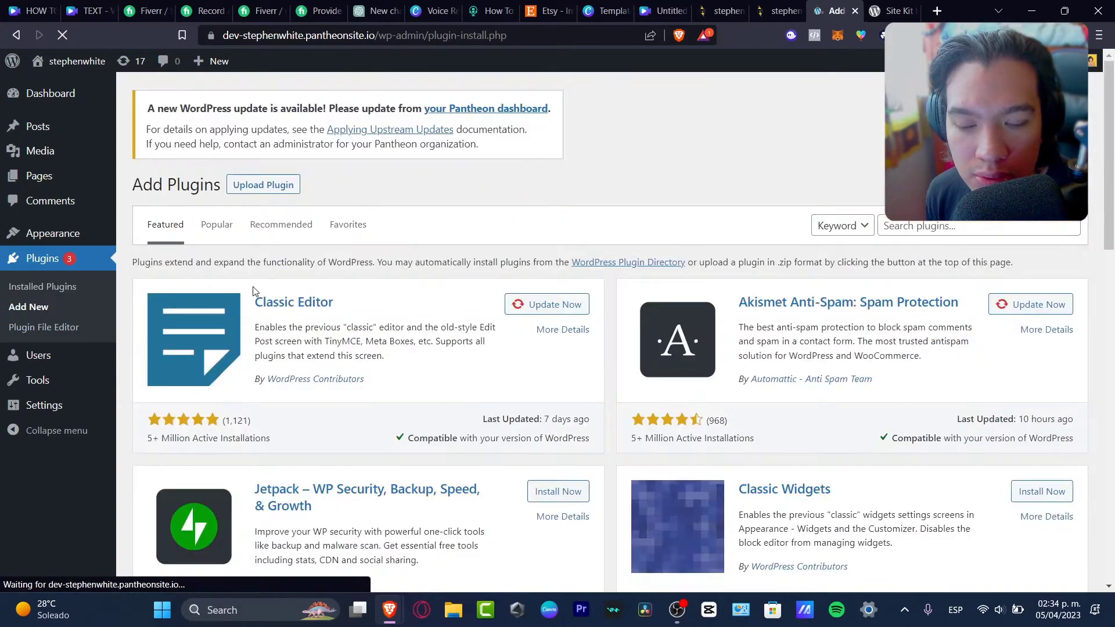
{"action": "scroll", "coordinate": [438, 296], "scroll_direction": "down", "scroll_amount": 7}
{"action": "scroll", "coordinate": [608, 279], "scroll_direction": "up", "scroll_amount": 7}
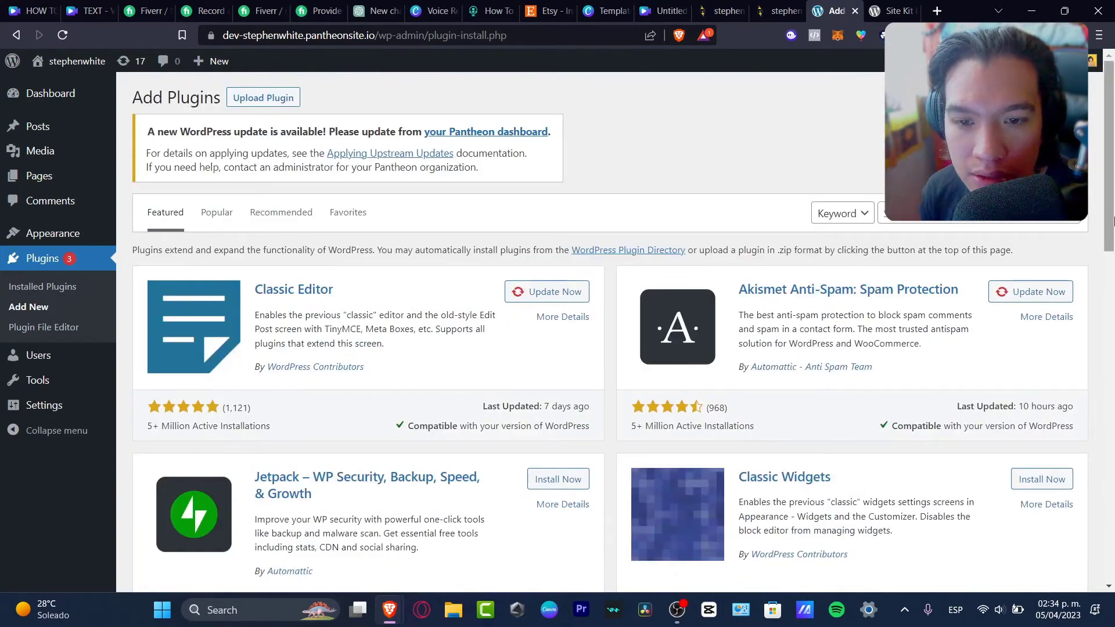
{"action": "left_click", "coordinate": [981, 215]}
{"action": "type", "text": "g"}
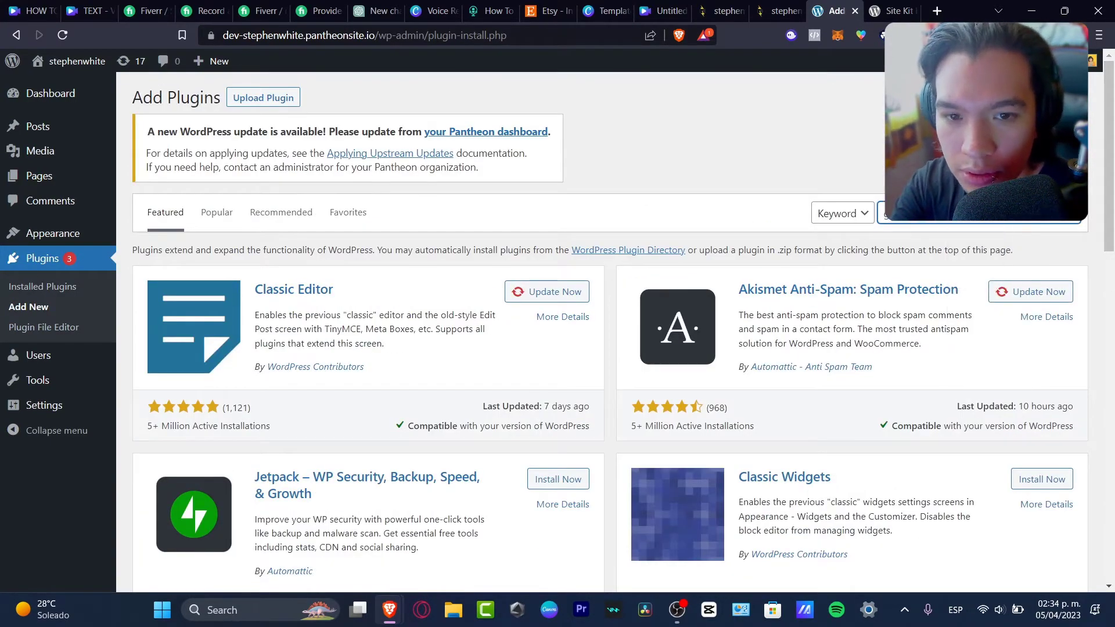
{"action": "type", "text": "oogle"}
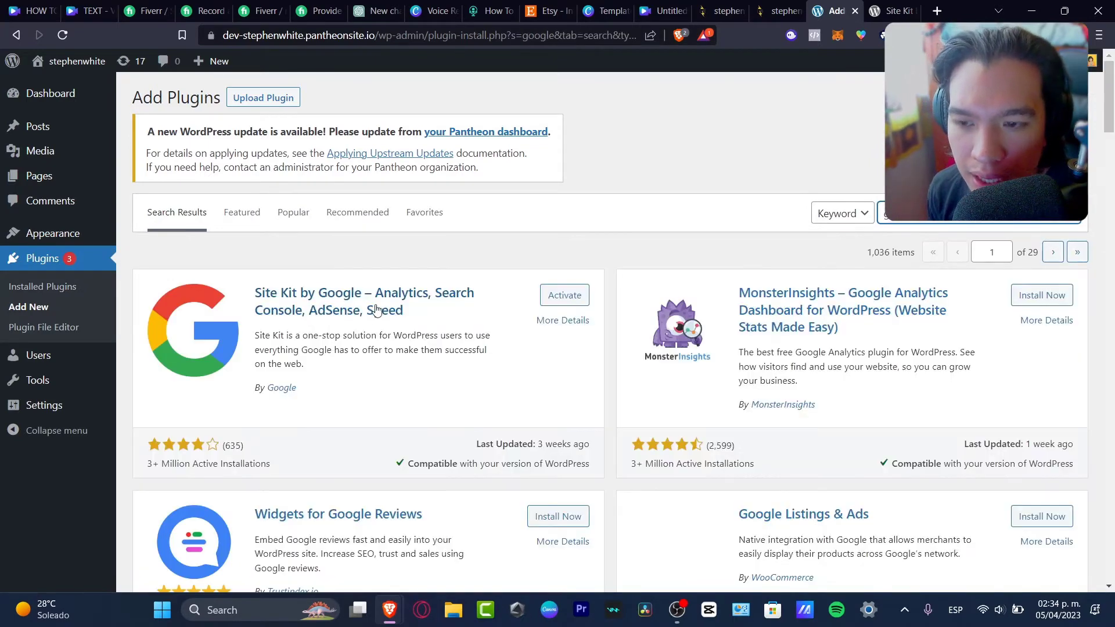
{"action": "left_click", "coordinate": [574, 308]}
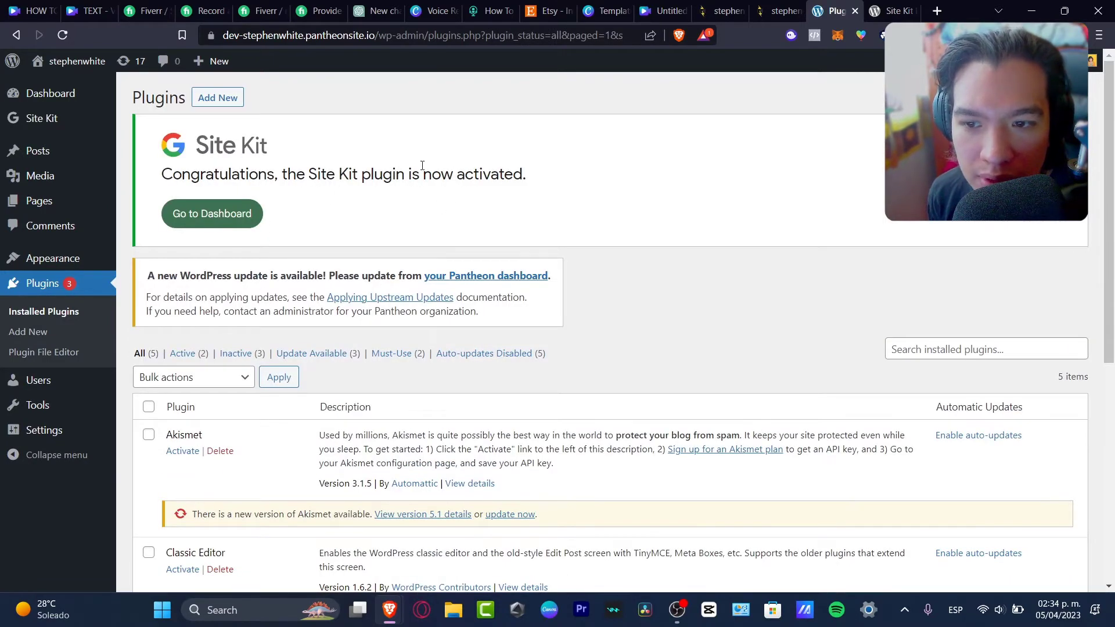
Open the Site Kit dashboard and scroll through its overview.
{"action": "left_click", "coordinate": [233, 215]}
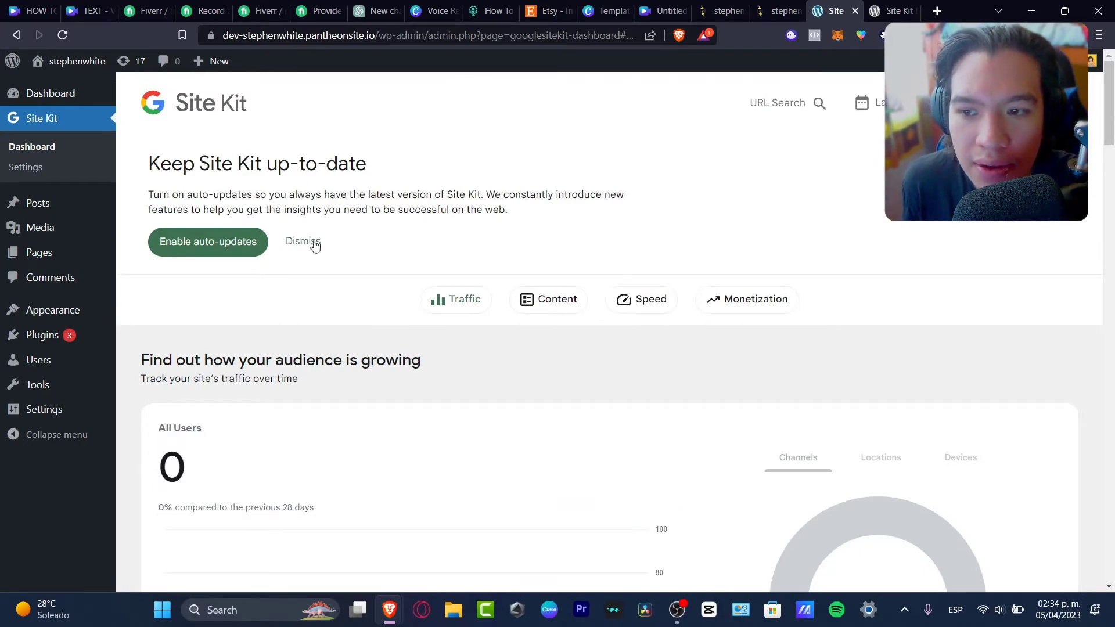
{"action": "scroll", "coordinate": [685, 256], "scroll_direction": "down", "scroll_amount": 6}
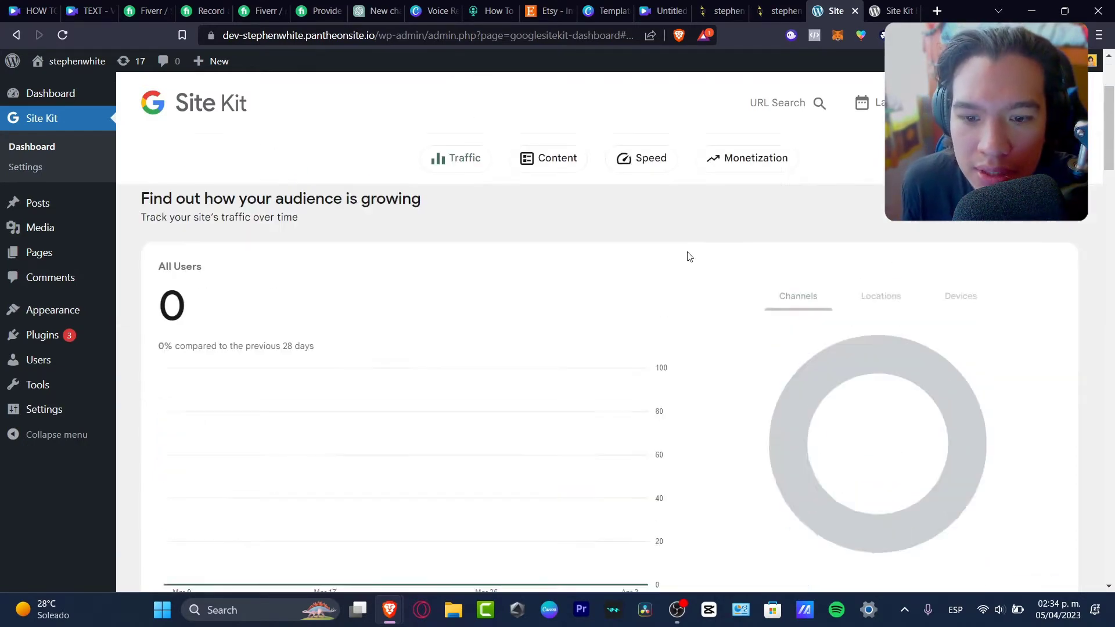
{"action": "scroll", "coordinate": [692, 278], "scroll_direction": "up", "scroll_amount": 4}
{"action": "scroll", "coordinate": [693, 278], "scroll_direction": "up", "scroll_amount": 3}
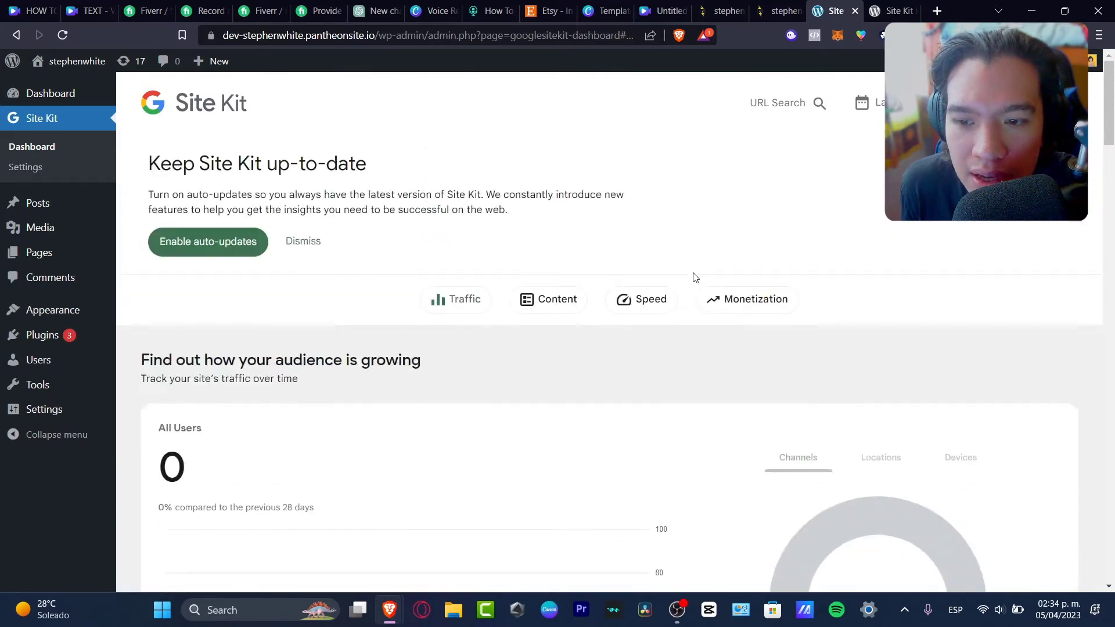
{"action": "scroll", "coordinate": [517, 351], "scroll_direction": "down", "scroll_amount": 1}
{"action": "scroll", "coordinate": [518, 353], "scroll_direction": "down", "scroll_amount": 3}
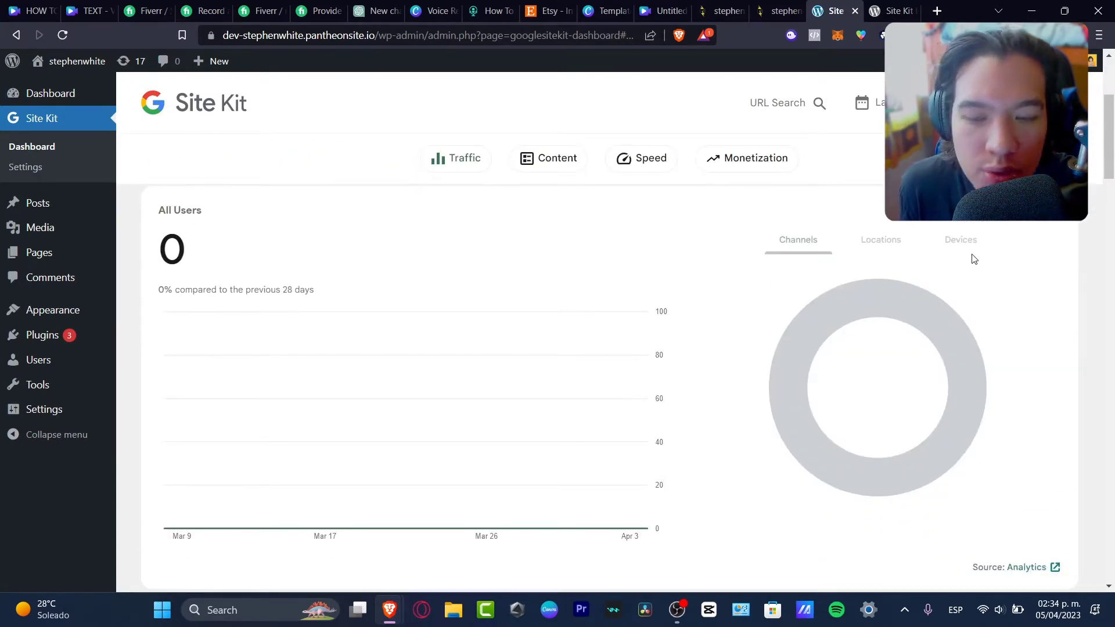
{"action": "scroll", "coordinate": [975, 259], "scroll_direction": "down", "scroll_amount": 3}
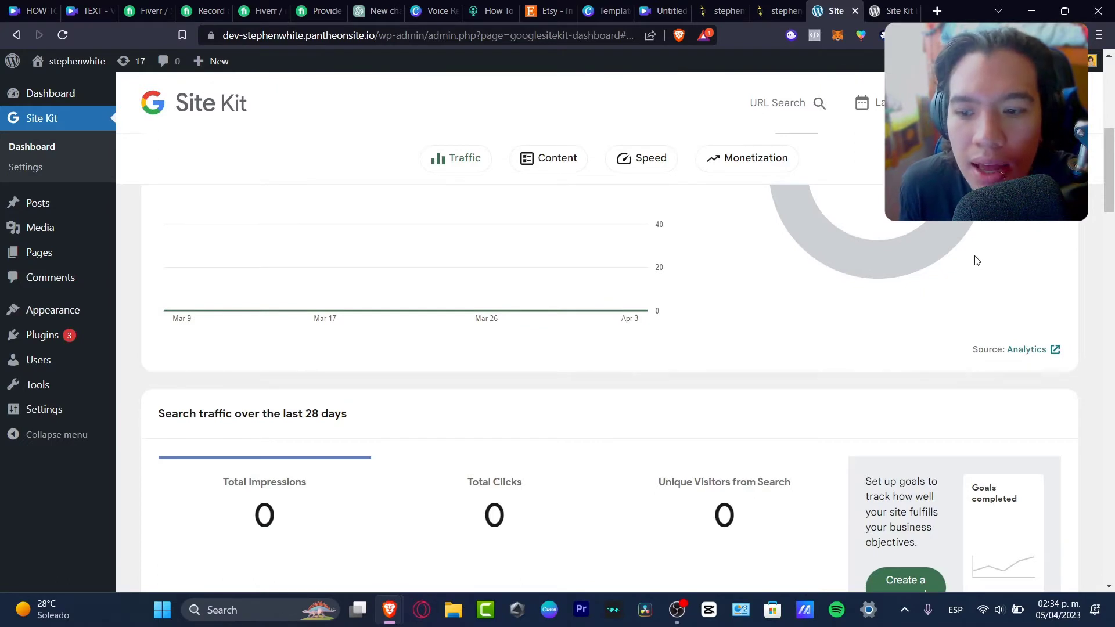
{"action": "scroll", "coordinate": [975, 259], "scroll_direction": "down", "scroll_amount": 3}
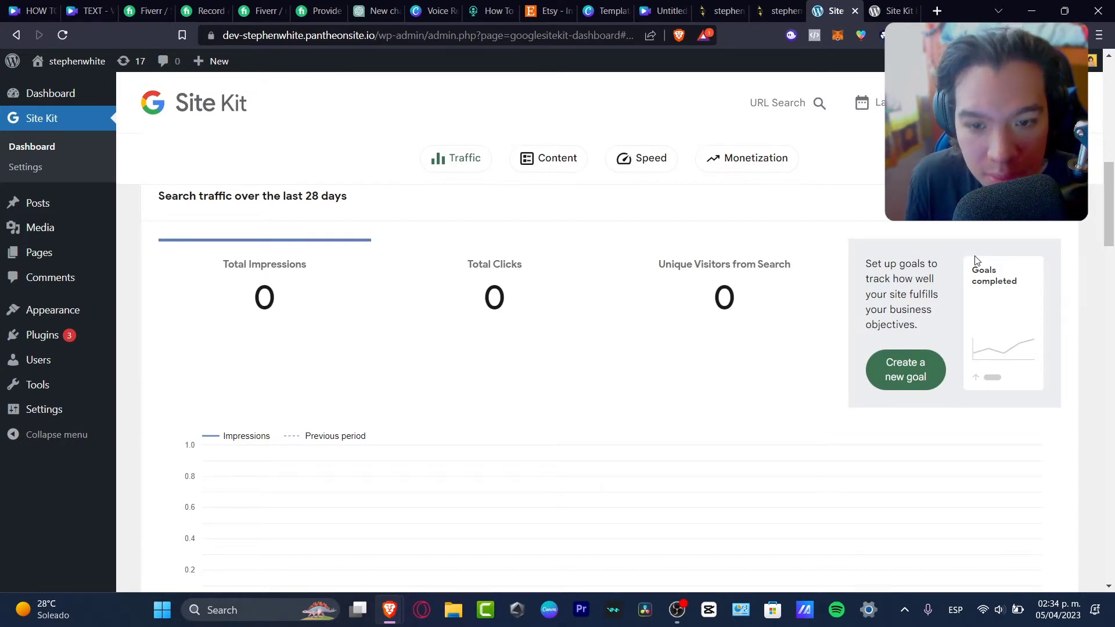
{"action": "scroll", "coordinate": [1010, 374], "scroll_direction": "down", "scroll_amount": 15}
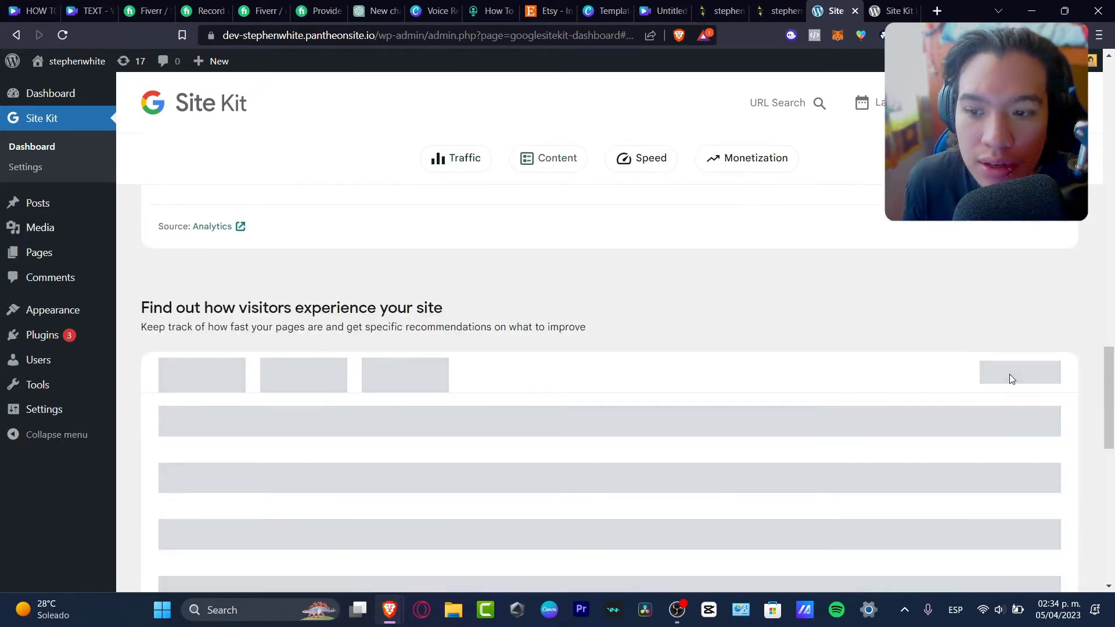
{"action": "scroll", "coordinate": [1010, 375], "scroll_direction": "down", "scroll_amount": 10}
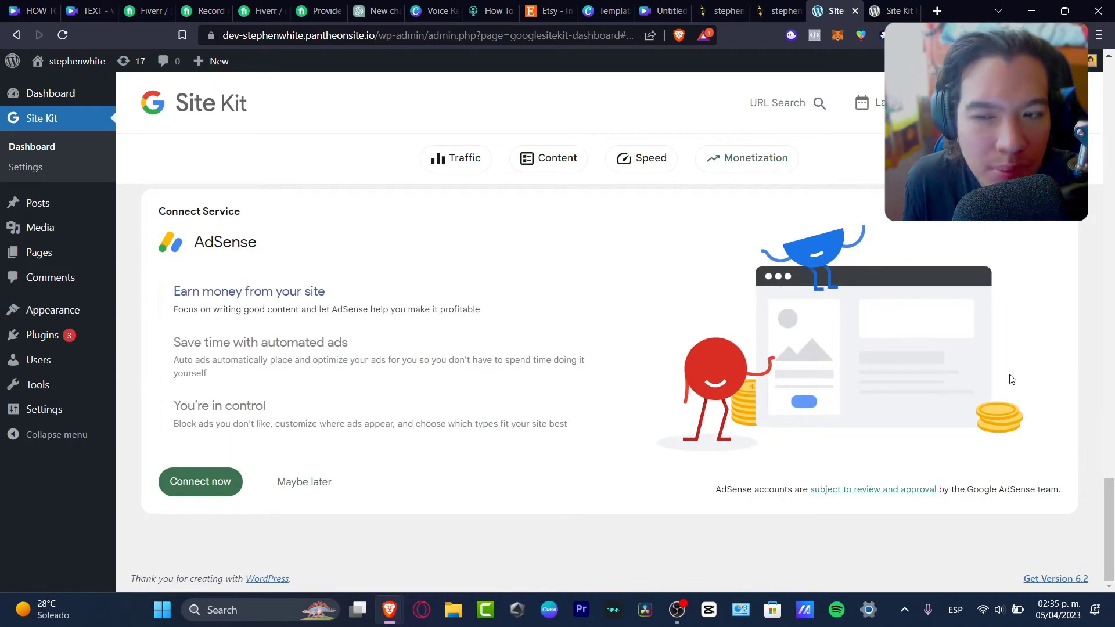
{"action": "scroll", "coordinate": [951, 388], "scroll_direction": "up", "scroll_amount": 20}
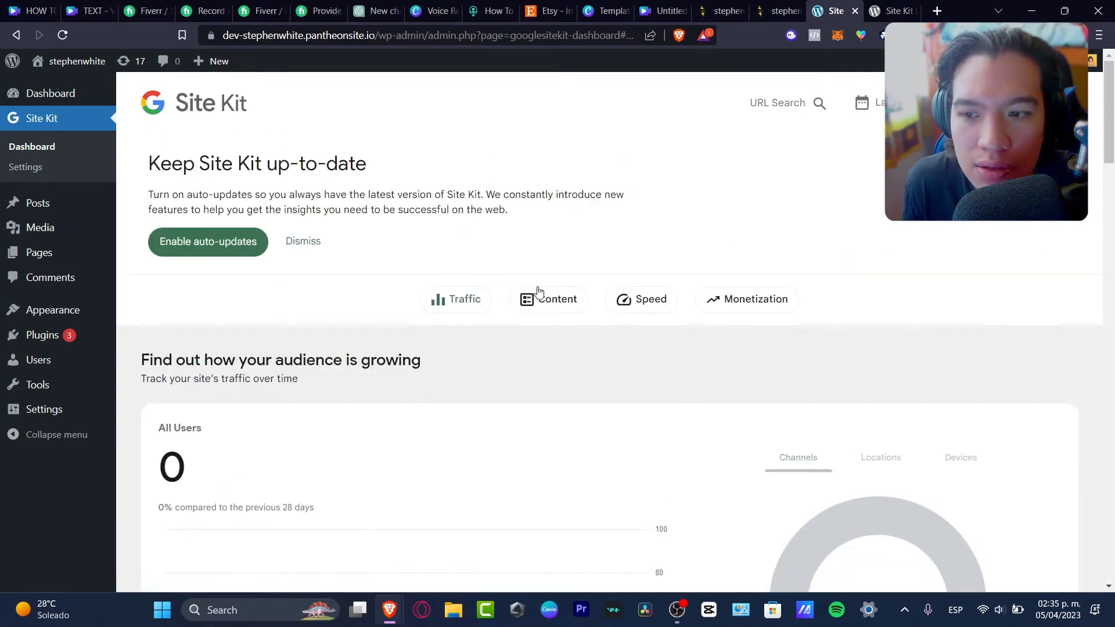
Jump through the Content, Speed and Monetization sections to reach the AdSense card.
{"action": "left_click", "coordinate": [544, 297]}
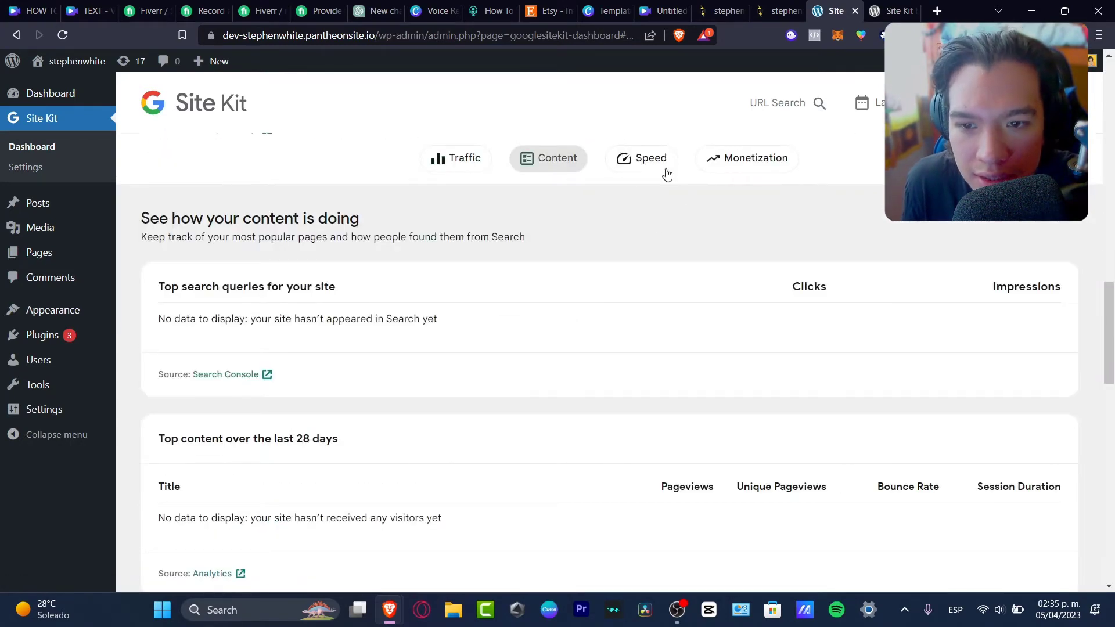
{"action": "left_click", "coordinate": [659, 166]}
{"action": "left_click", "coordinate": [754, 160]}
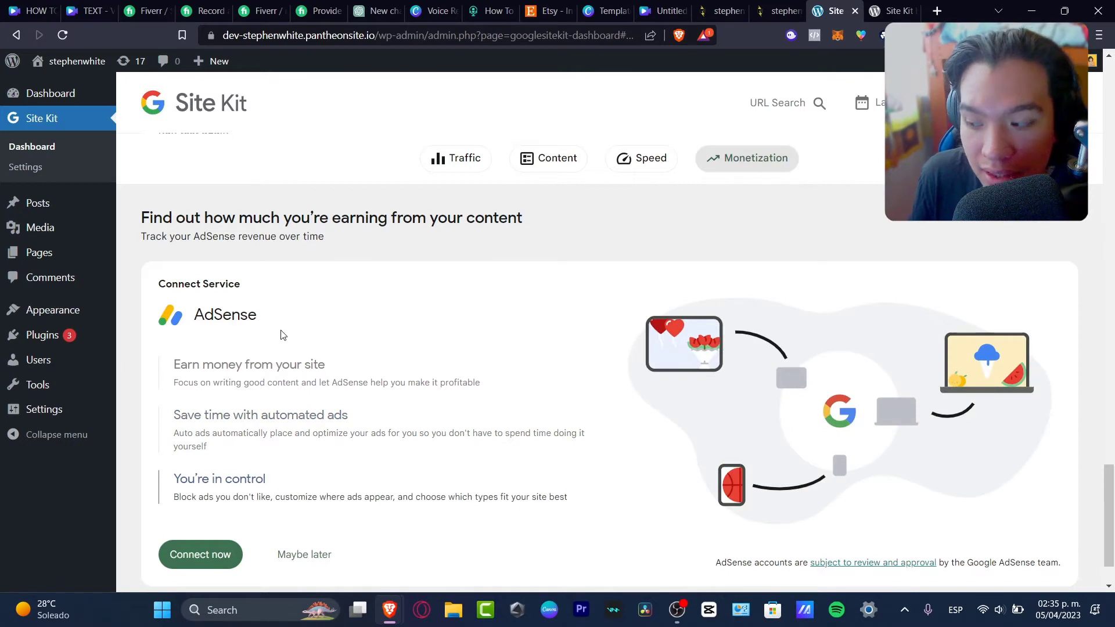
Start connecting AdSense in Site Kit and sign in with the Google account.
{"action": "left_click", "coordinate": [207, 549]}
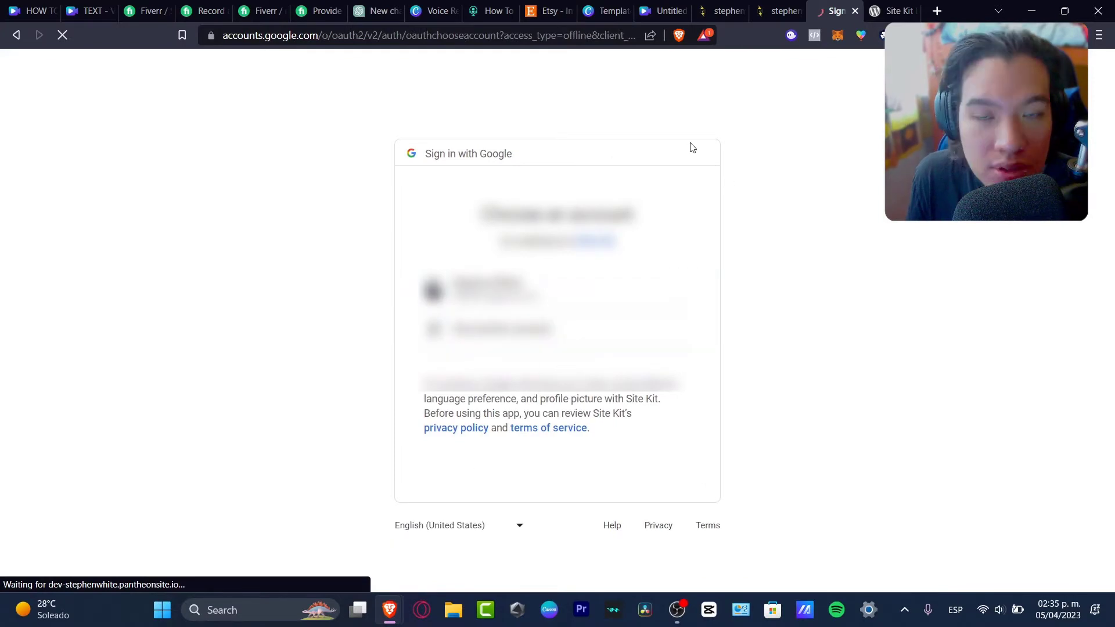
{"action": "left_click", "coordinate": [569, 299]}
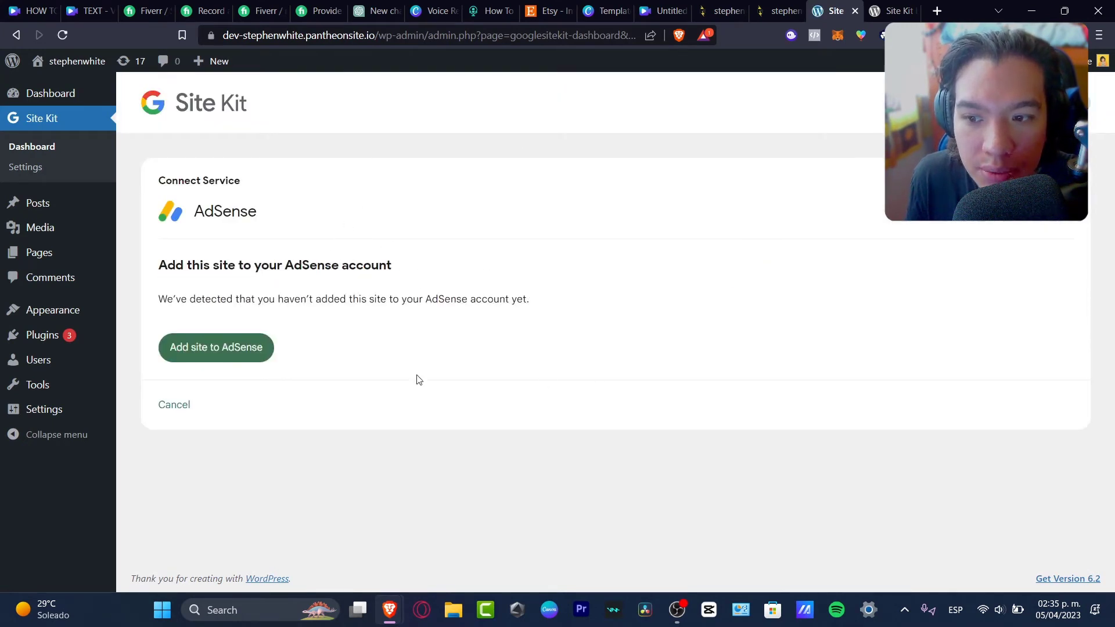
Add the site to AdSense and open the New site form on the Sites page.
{"action": "left_click", "coordinate": [236, 355]}
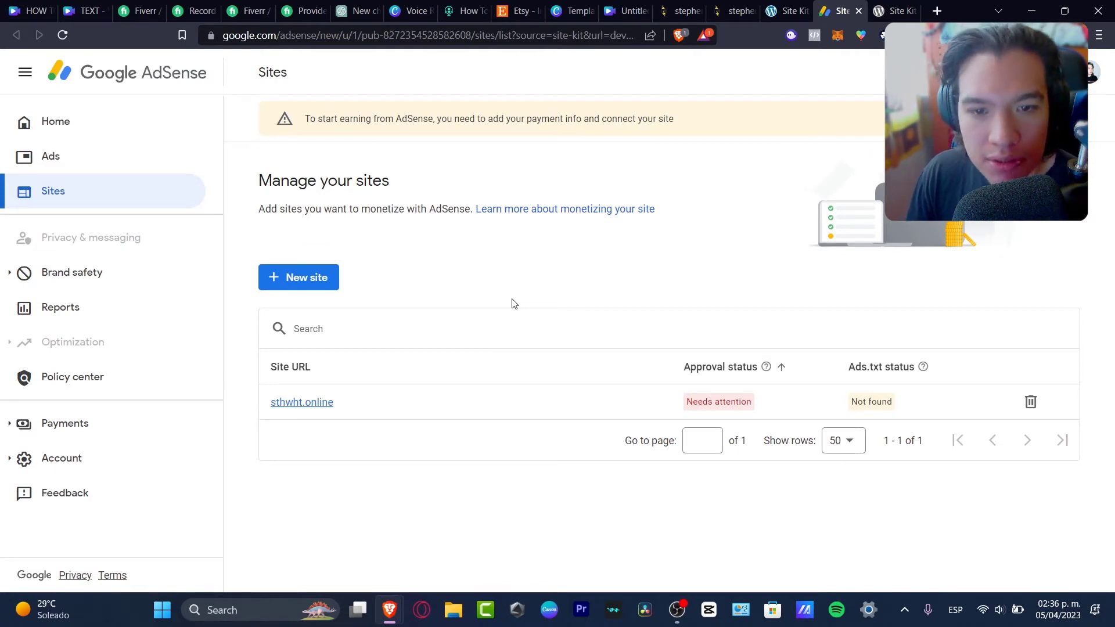
{"action": "left_click", "coordinate": [320, 278]}
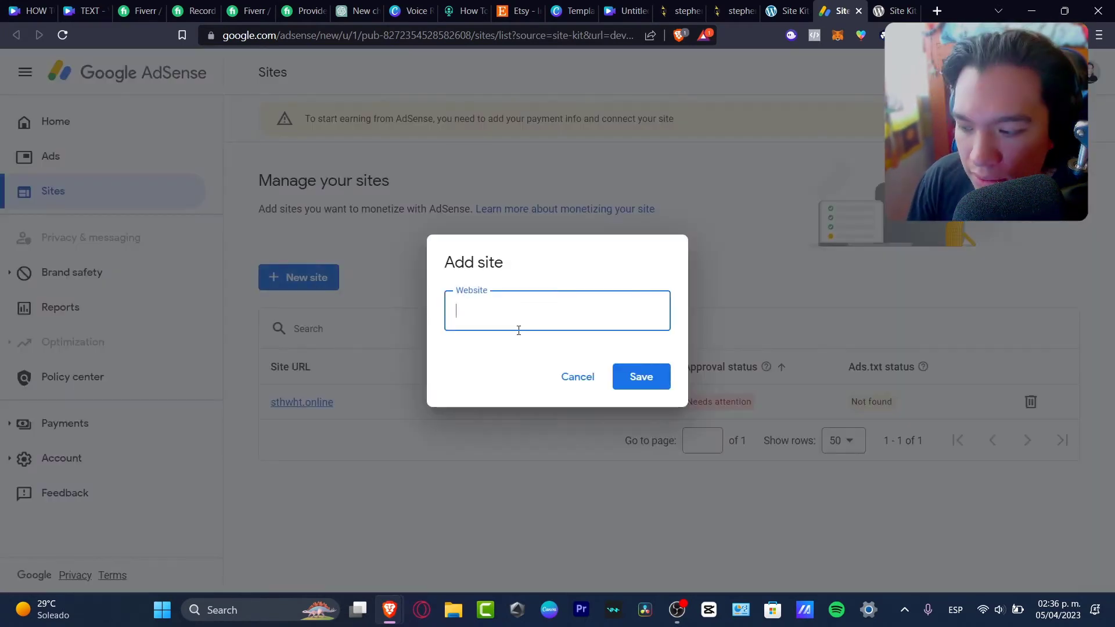
Open the Pantheon development site and select its URL in the address bar.
{"action": "left_click", "coordinate": [678, 11]}
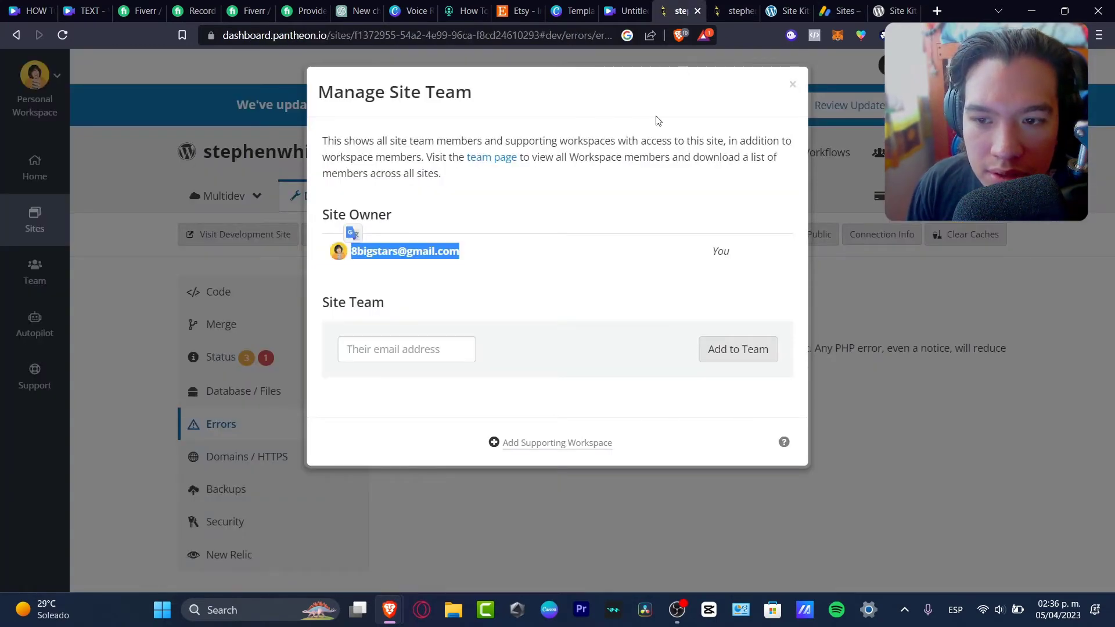
{"action": "left_click", "coordinate": [729, 11]}
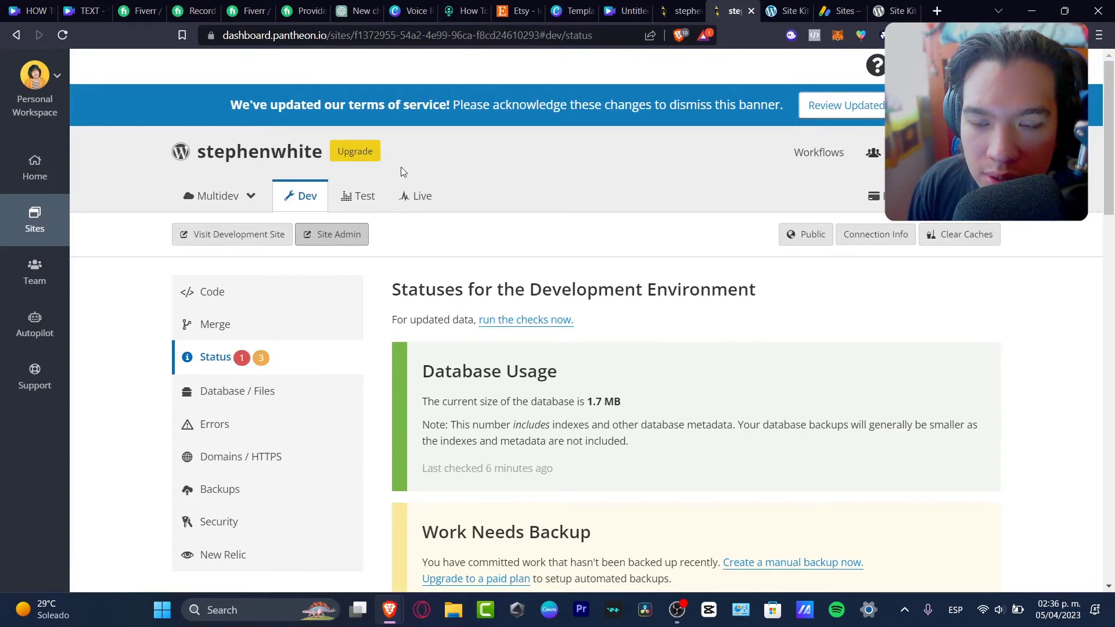
{"action": "left_click", "coordinate": [675, 4]}
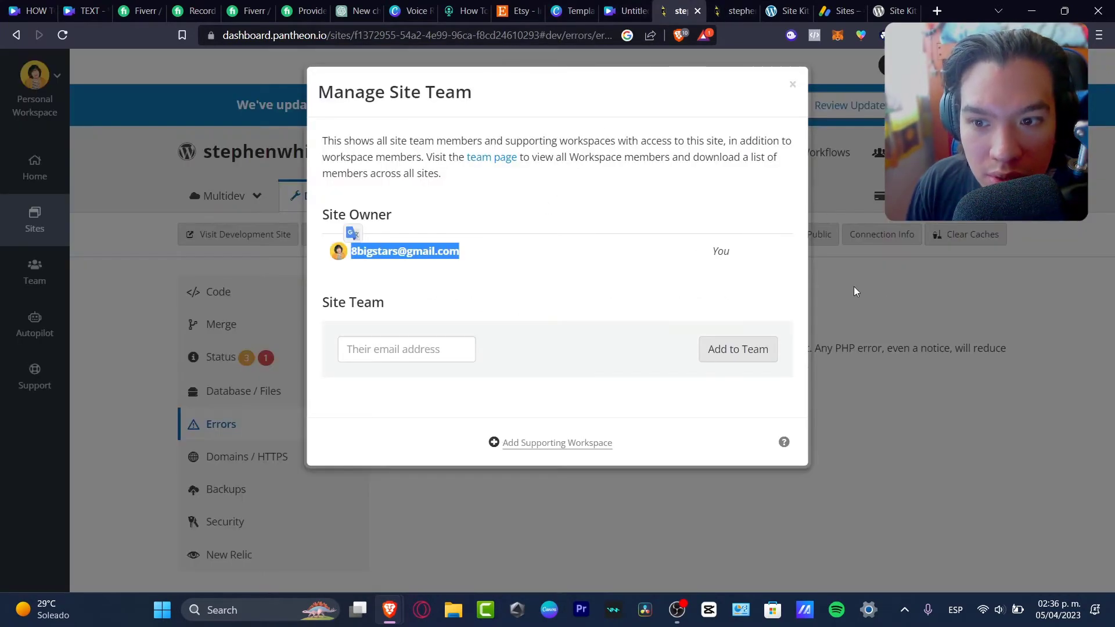
{"action": "left_click", "coordinate": [934, 386]}
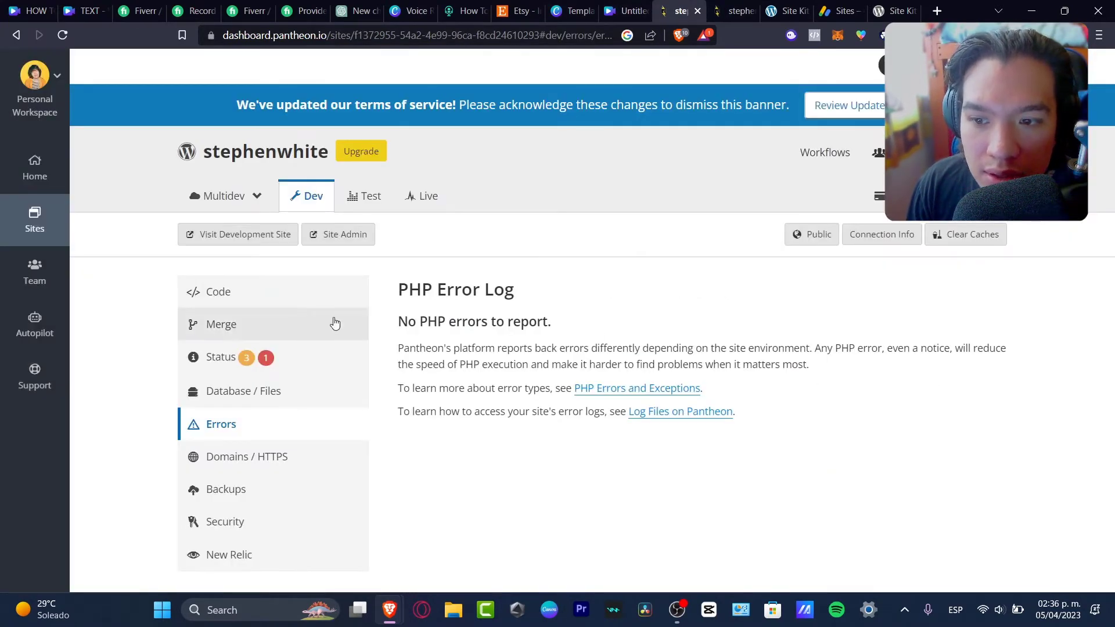
{"action": "left_click", "coordinate": [270, 249]}
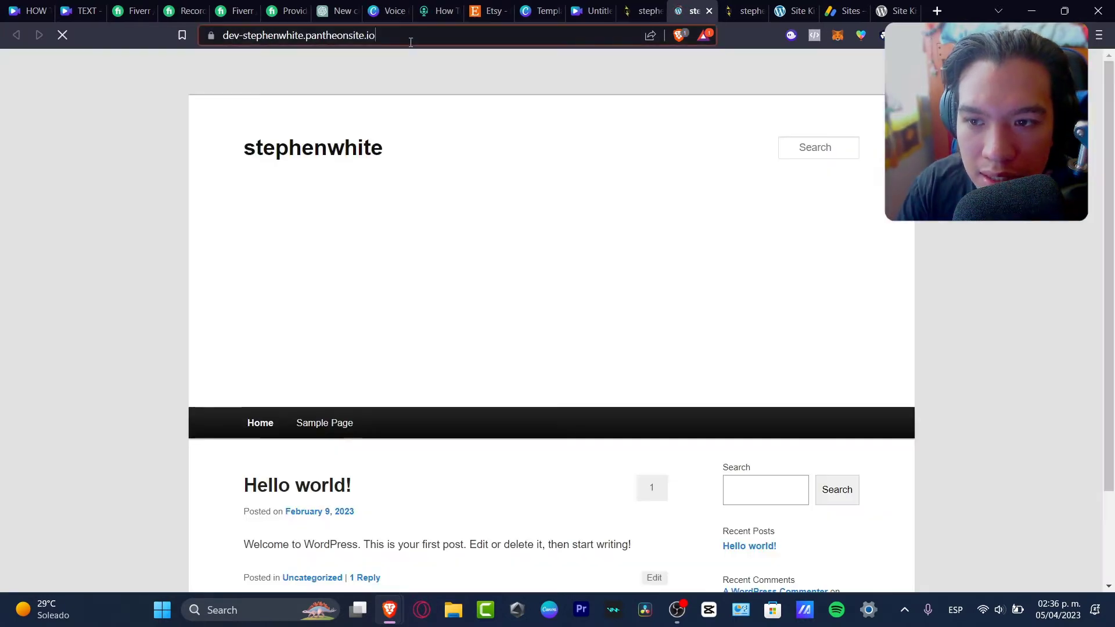
{"action": "left_click_drag", "start_coordinate": [375, 36], "coordinate": [237, 30]}
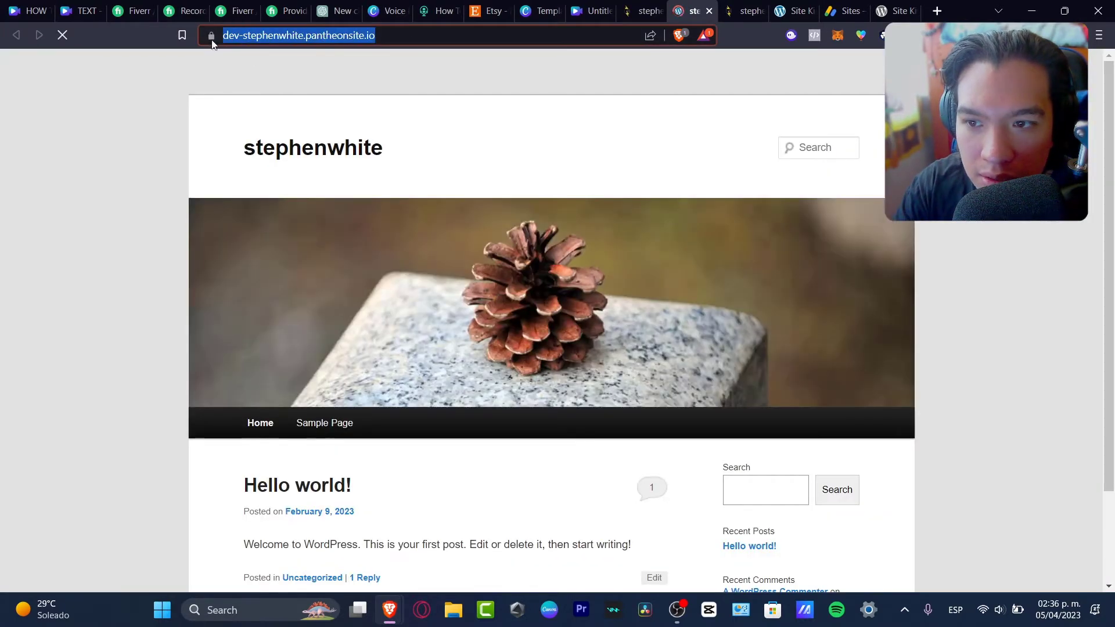
{"action": "left_click", "coordinate": [799, 7]}
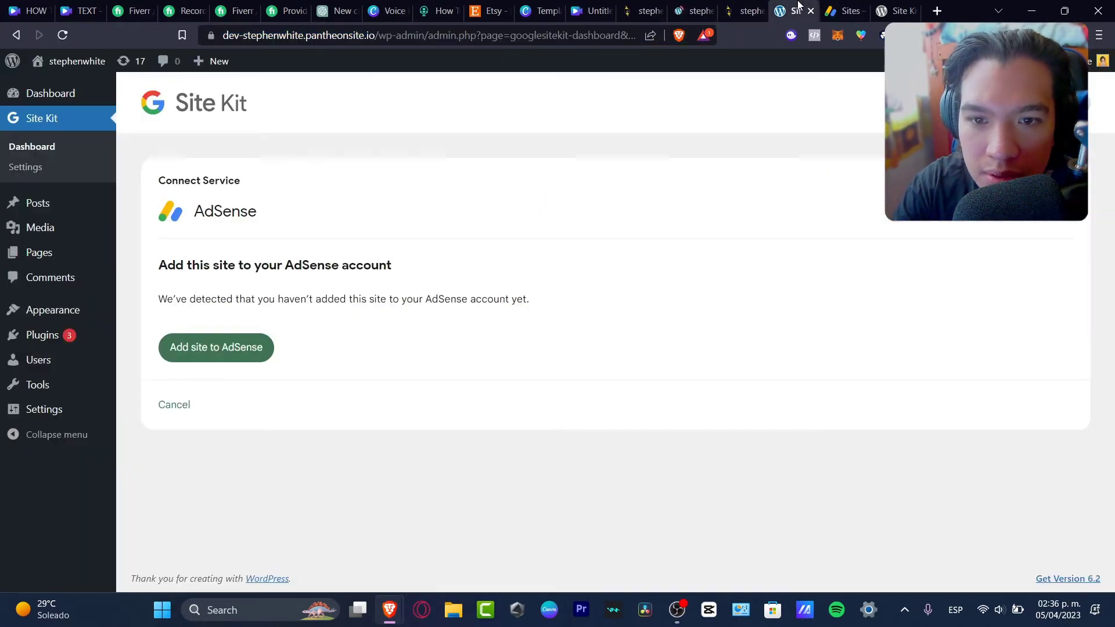
Paste the dev site URL into AdSense's Add site form, save it, and copy the AdSense code.
{"action": "left_click", "coordinate": [845, 10]}
{"action": "type", "text": "https://dev-stephenwhite.pantheonsite.io/"}
{"action": "left_click", "coordinate": [632, 373]}
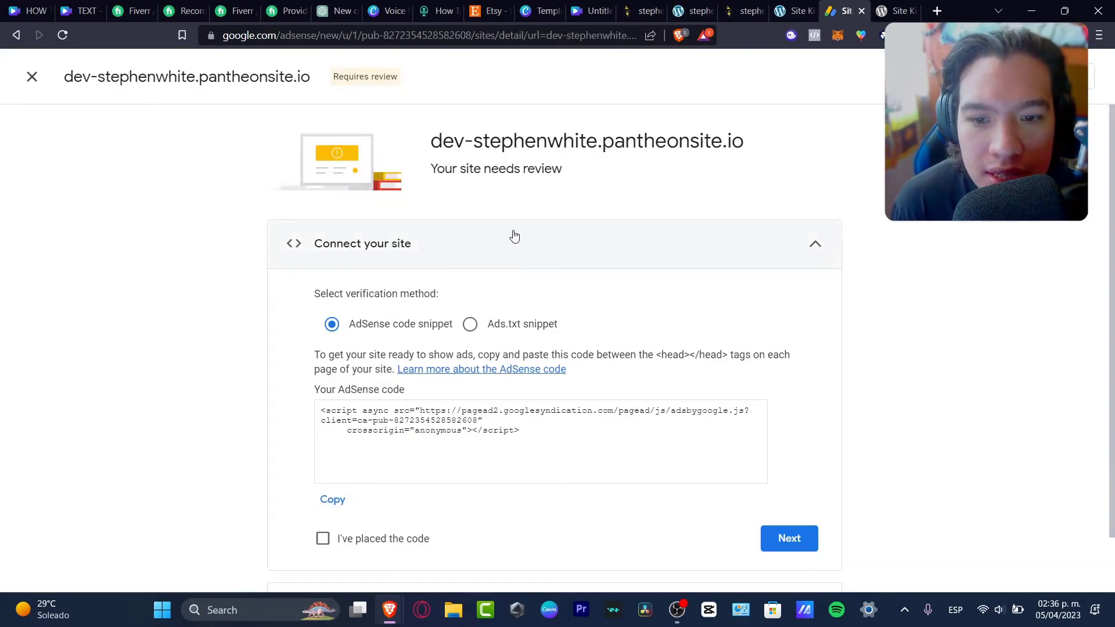
{"action": "scroll", "coordinate": [582, 301], "scroll_direction": "down", "scroll_amount": 1}
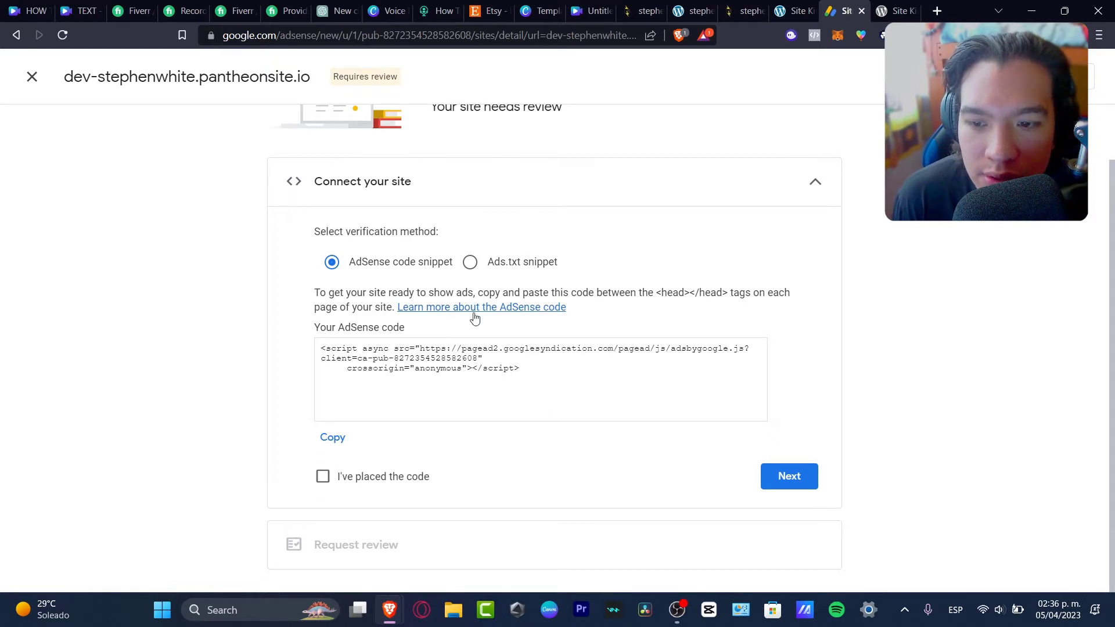
{"action": "left_click", "coordinate": [333, 437]}
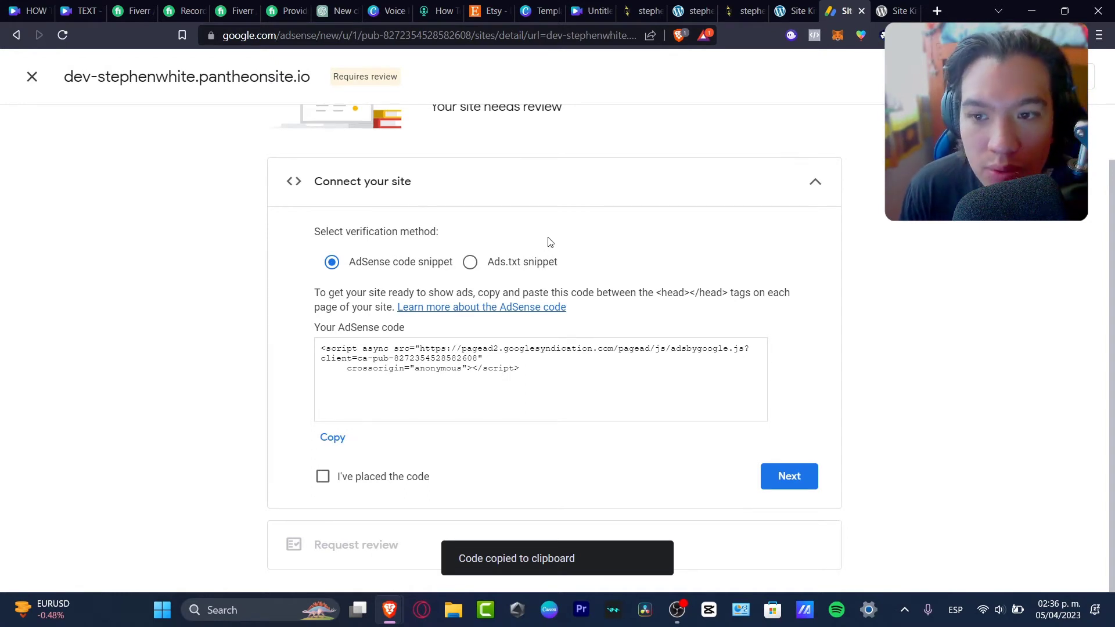
{"action": "left_click", "coordinate": [791, 9]}
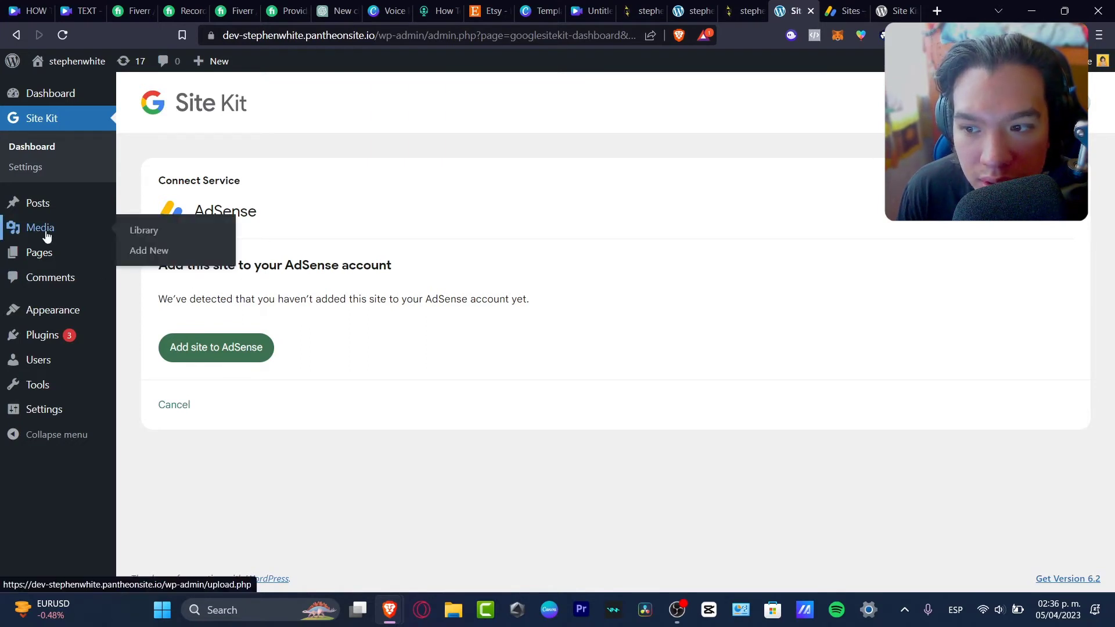
Move through the dashboard and Site Kit tabs to the new page's block editor.
{"action": "mouse_move", "coordinate": [83, 313]}
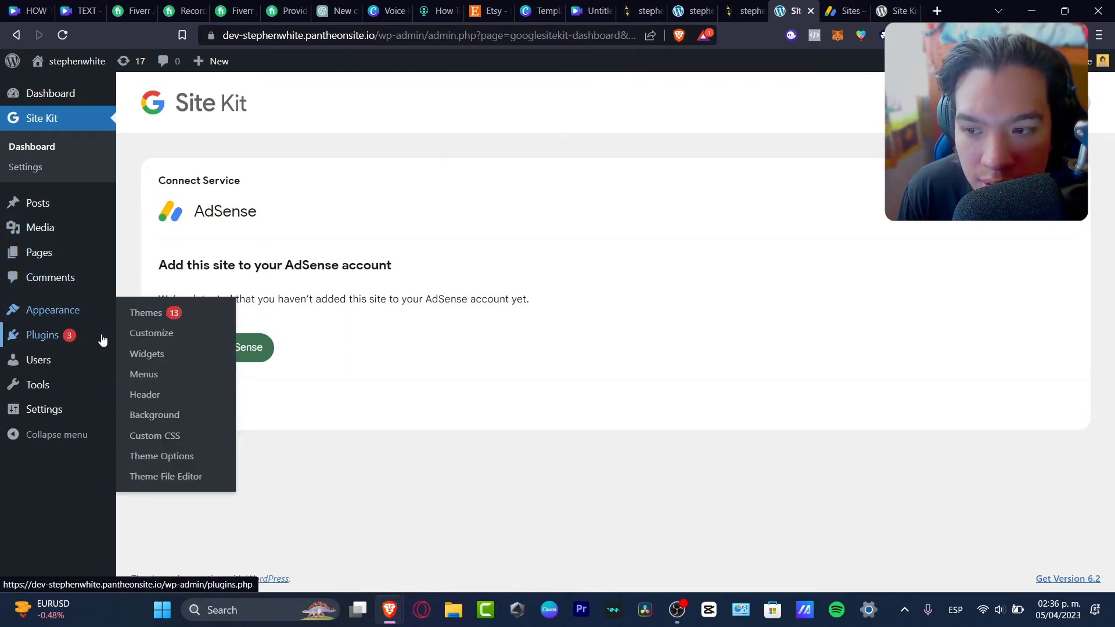
{"action": "left_click", "coordinate": [58, 95]}
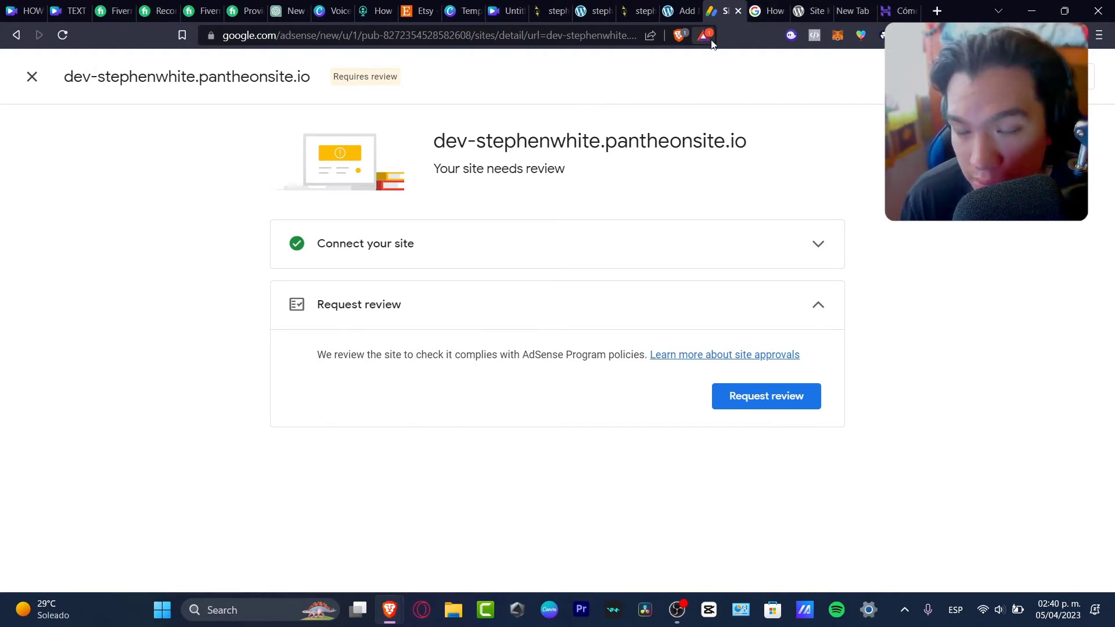
{"action": "left_click", "coordinate": [816, 6]}
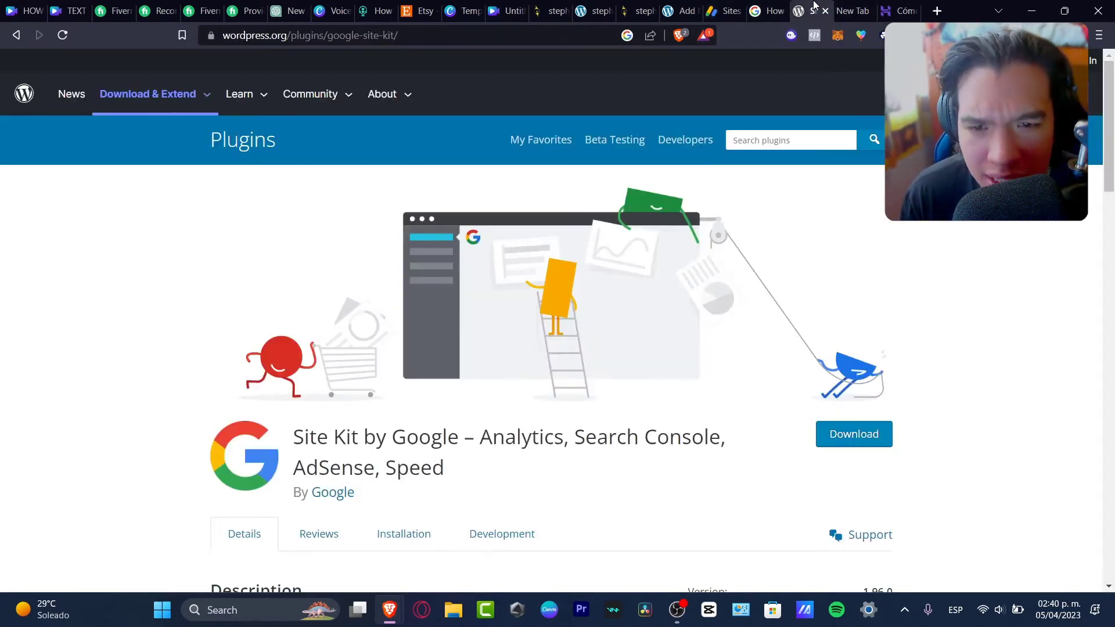
{"action": "left_click", "coordinate": [682, 10]}
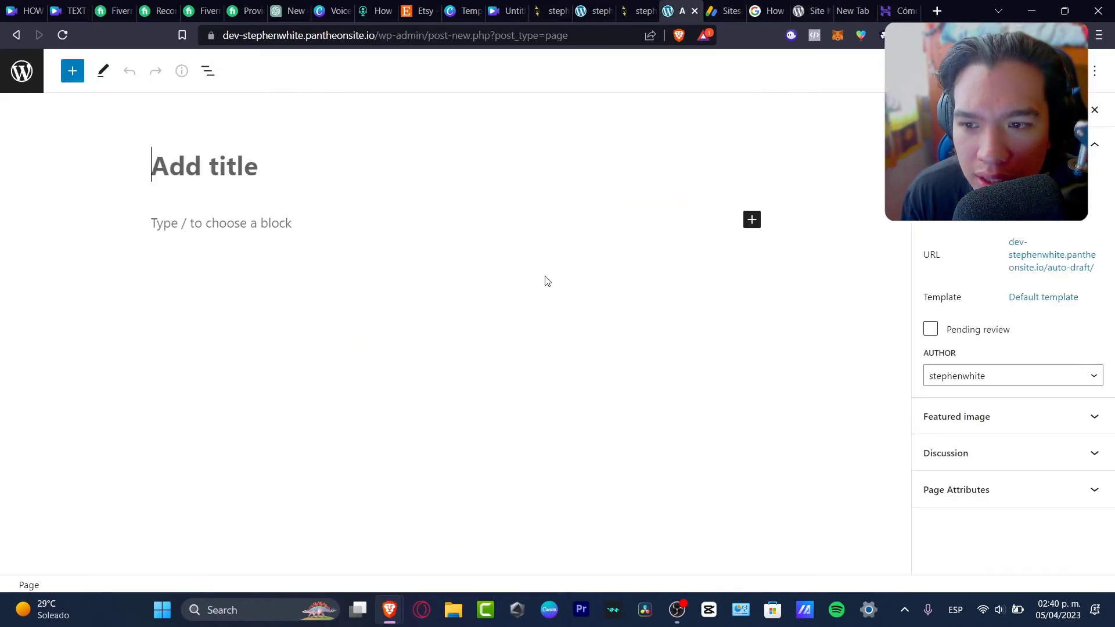
Insert a Code block, convert it to Custom HTML, and paste the AdSense script into it.
{"action": "left_click", "coordinate": [216, 224]}
{"action": "left_click", "coordinate": [72, 72]}
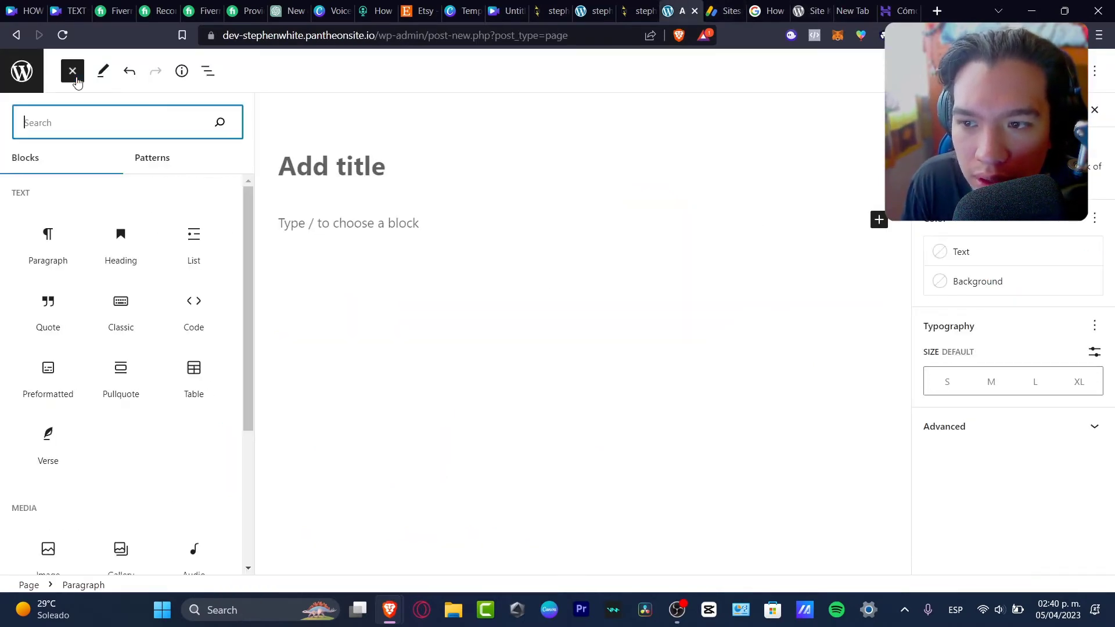
{"action": "left_click", "coordinate": [203, 326]}
{"action": "left_click", "coordinate": [255, 220]}
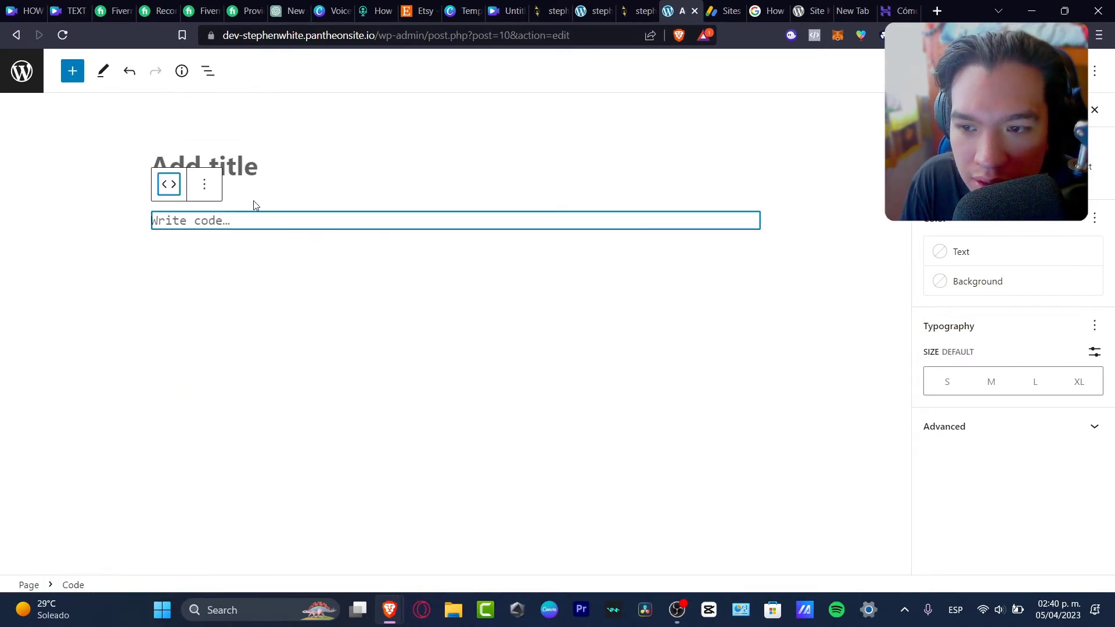
{"action": "left_click", "coordinate": [169, 185]}
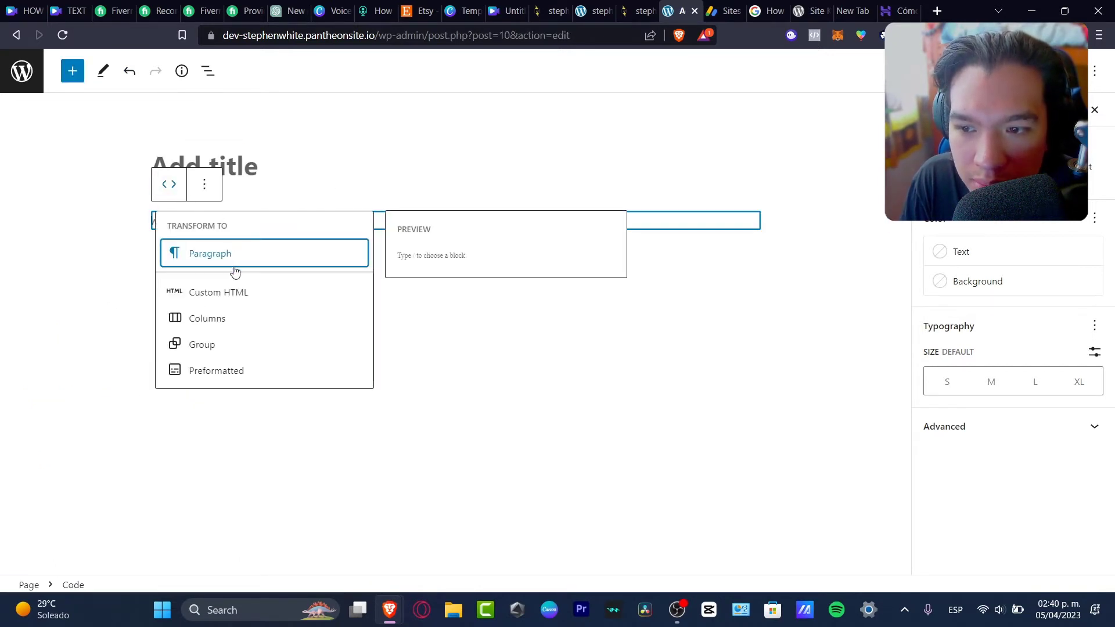
{"action": "left_click", "coordinate": [242, 292]}
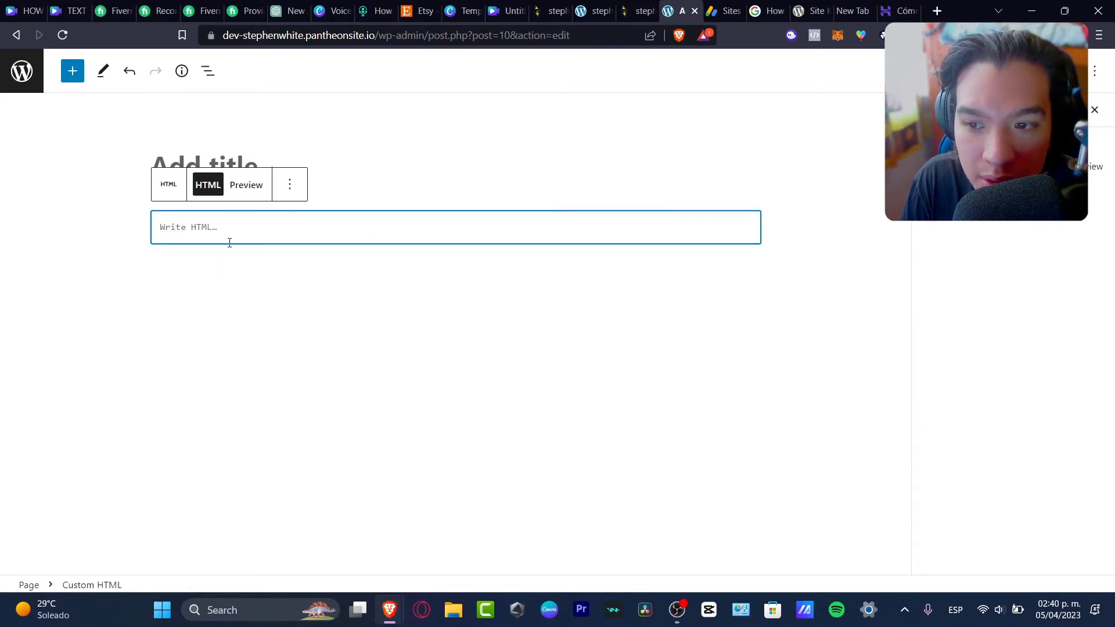
{"action": "key", "text": "ctrl+v"}
Publish the new page.
{"action": "left_click", "coordinate": [420, 328]}
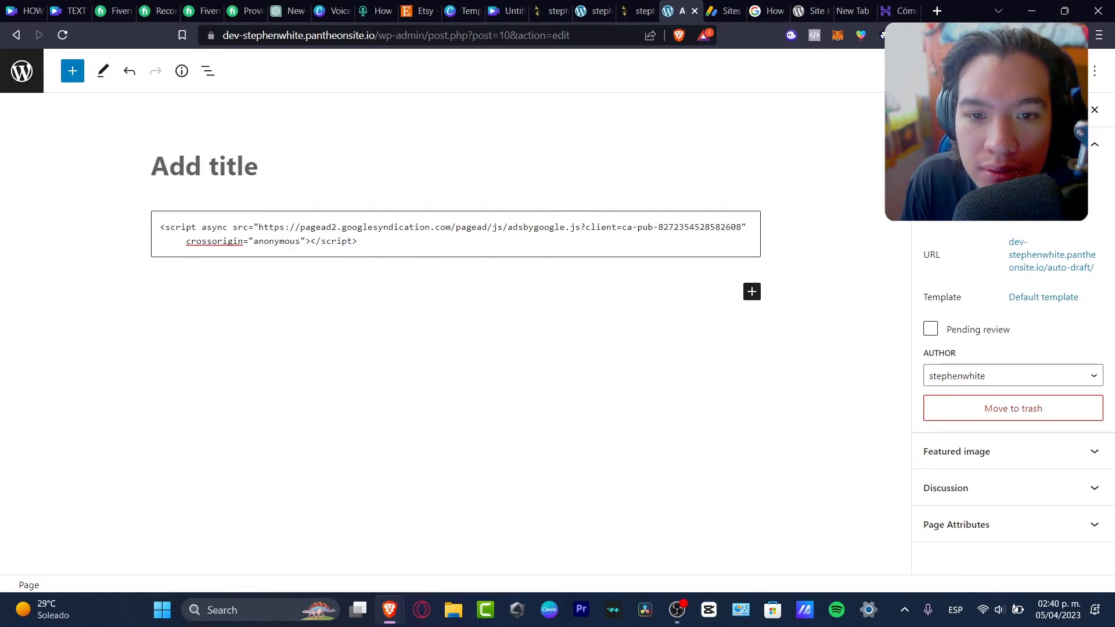
{"action": "left_click", "coordinate": [1040, 71]}
{"action": "left_click", "coordinate": [1039, 71]}
Request an AdSense review for dev-stephenwhite.pantheonsite.io and return to the Sites list.
{"action": "left_click", "coordinate": [720, 11]}
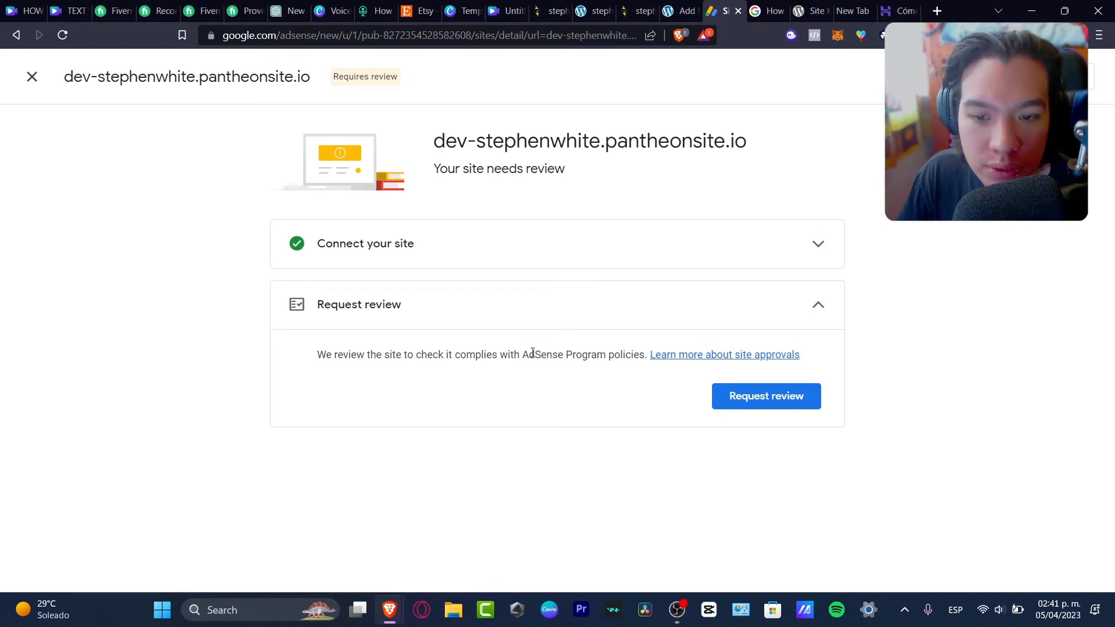
{"action": "left_click", "coordinate": [768, 402]}
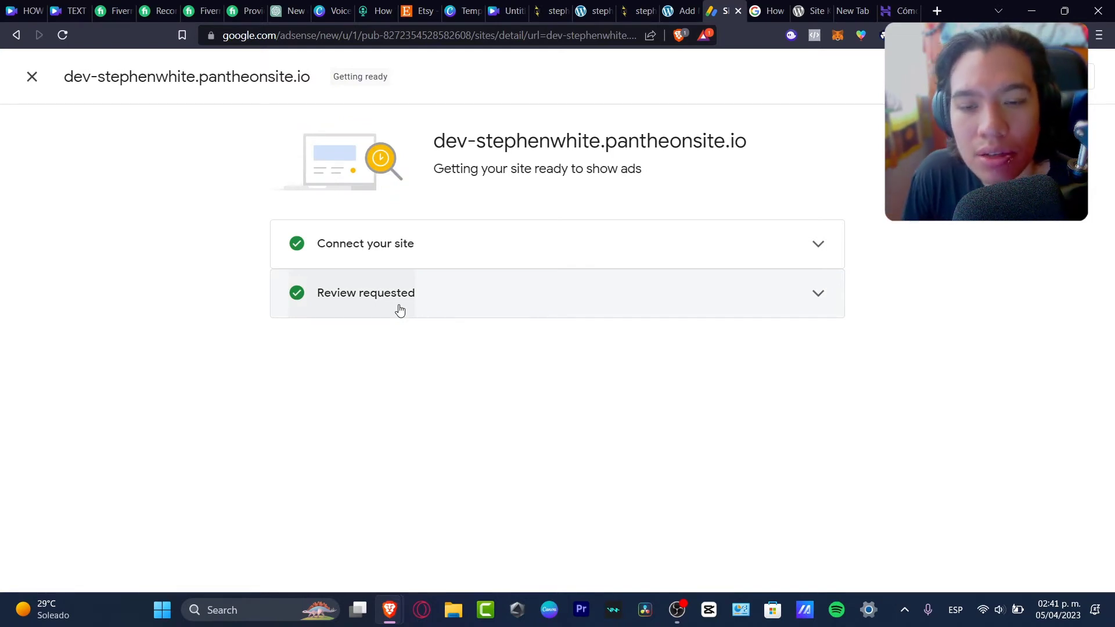
{"action": "left_click", "coordinate": [32, 77]}
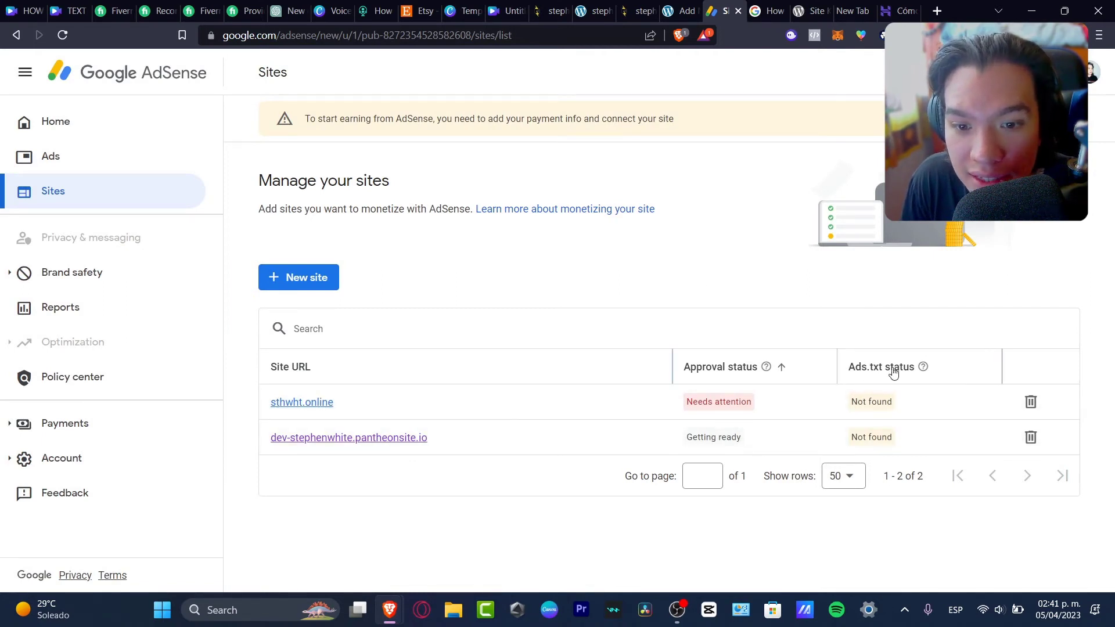
Copy the dev site's ads.txt snippet from its Connect your site section.
{"action": "left_click", "coordinate": [417, 440]}
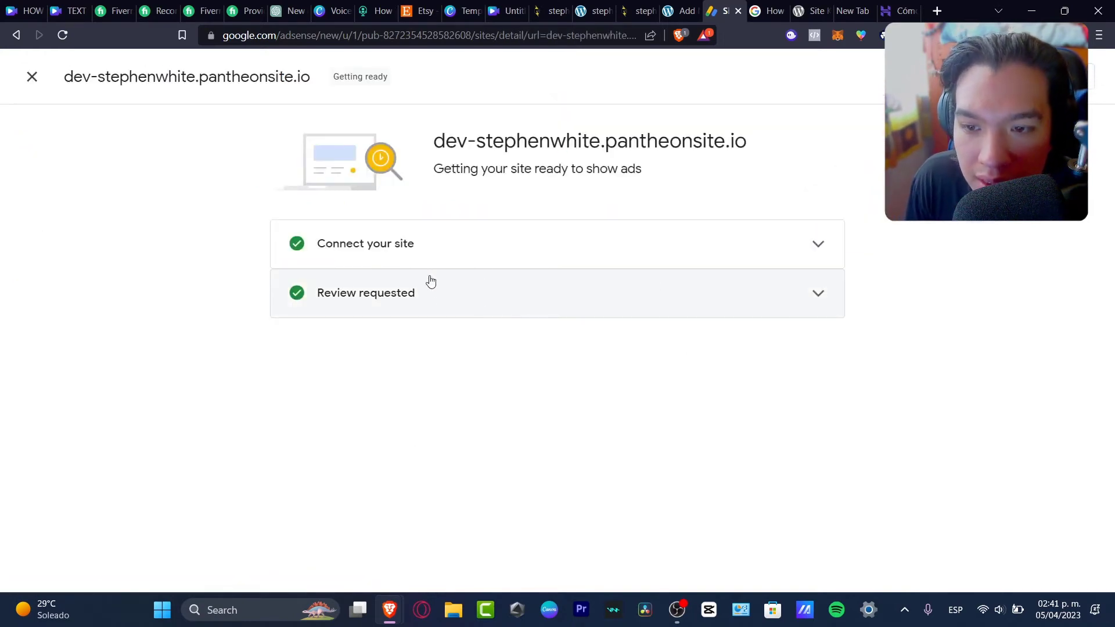
{"action": "left_click", "coordinate": [796, 290]}
{"action": "left_click", "coordinate": [792, 254]}
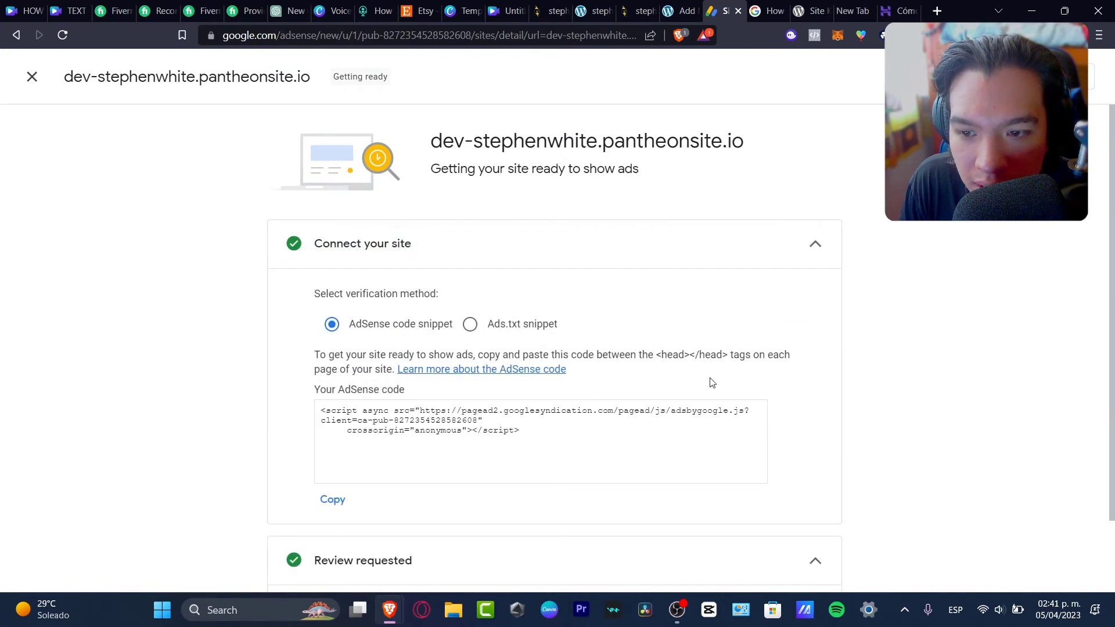
{"action": "left_click", "coordinate": [510, 329]}
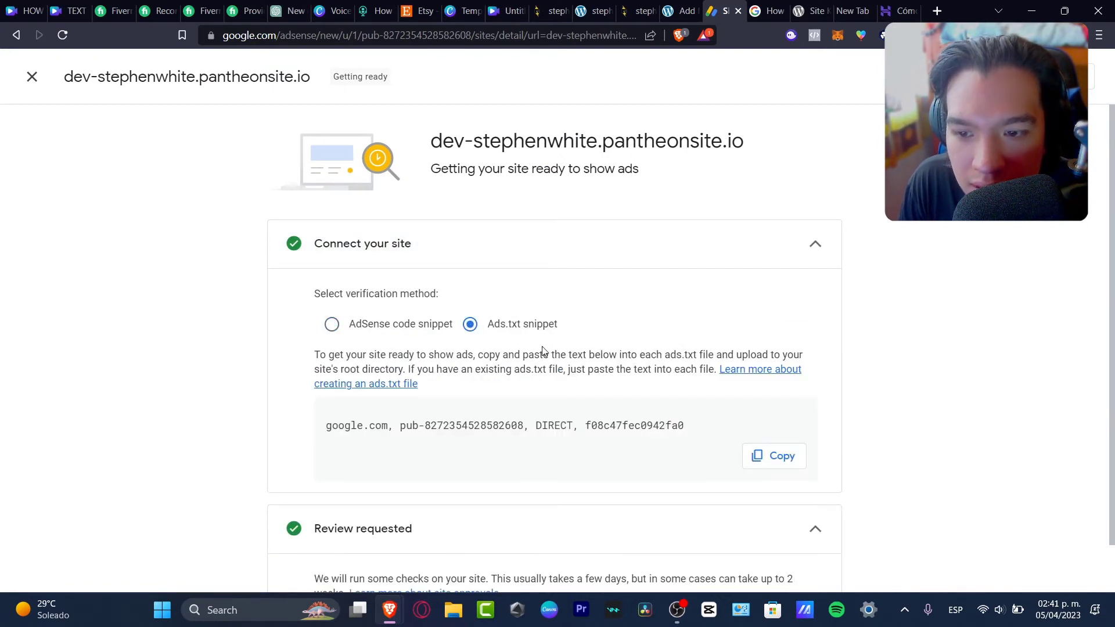
{"action": "left_click", "coordinate": [784, 458]}
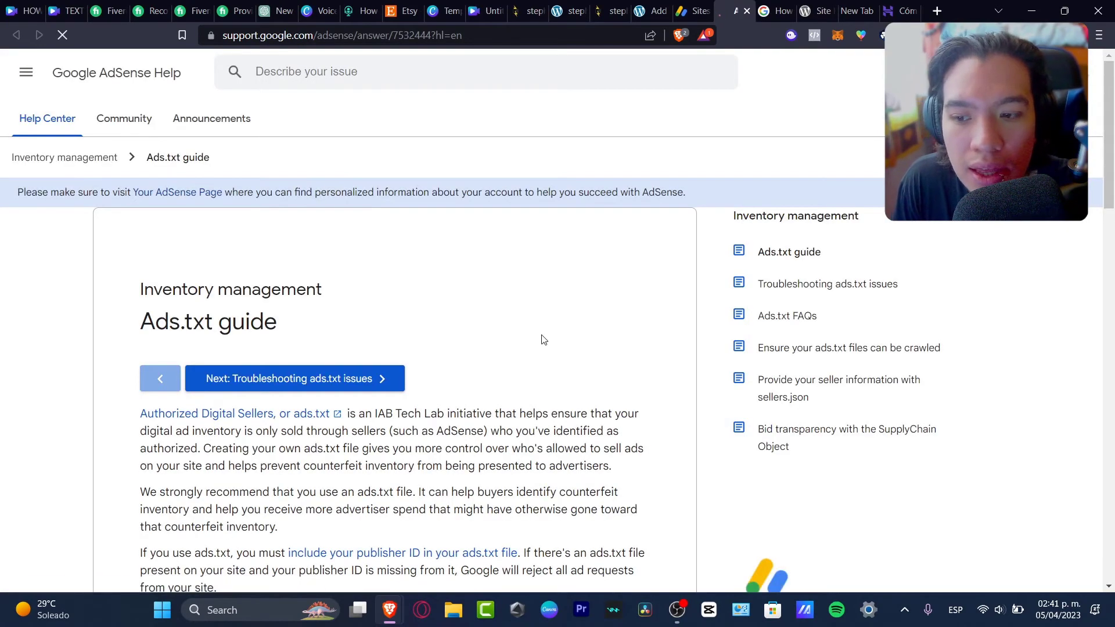
Read through the Ads.txt guide, then return to the AdSense Sites list showing ads.txt Not found.
{"action": "scroll", "coordinate": [290, 263], "scroll_direction": "down", "scroll_amount": 3}
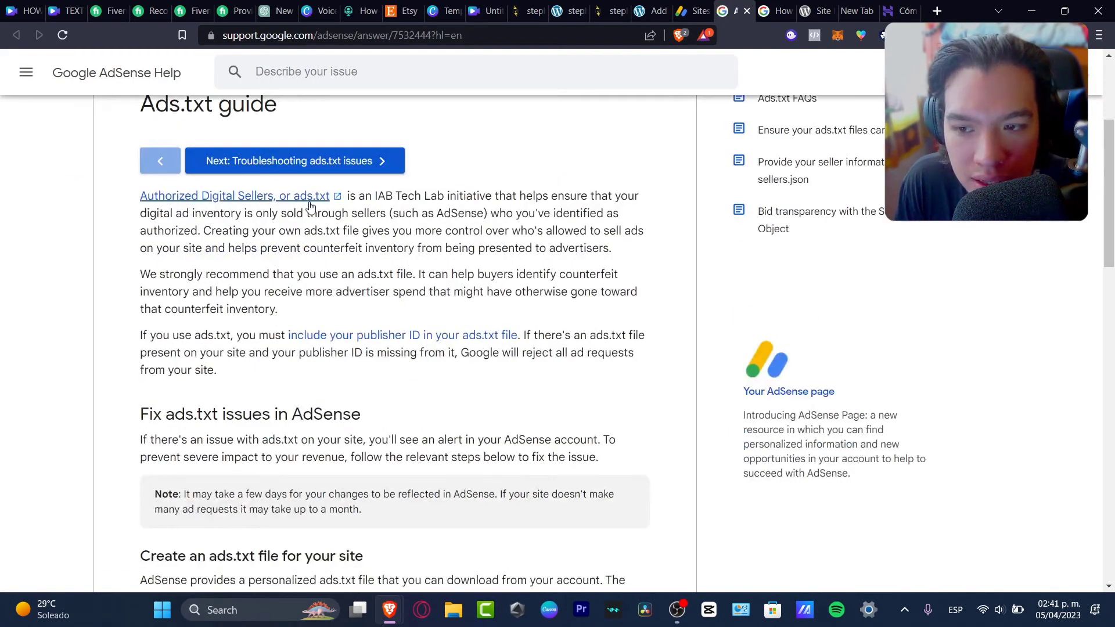
{"action": "scroll", "coordinate": [317, 412], "scroll_direction": "down", "scroll_amount": 2}
{"action": "scroll", "coordinate": [317, 412], "scroll_direction": "down", "scroll_amount": 2}
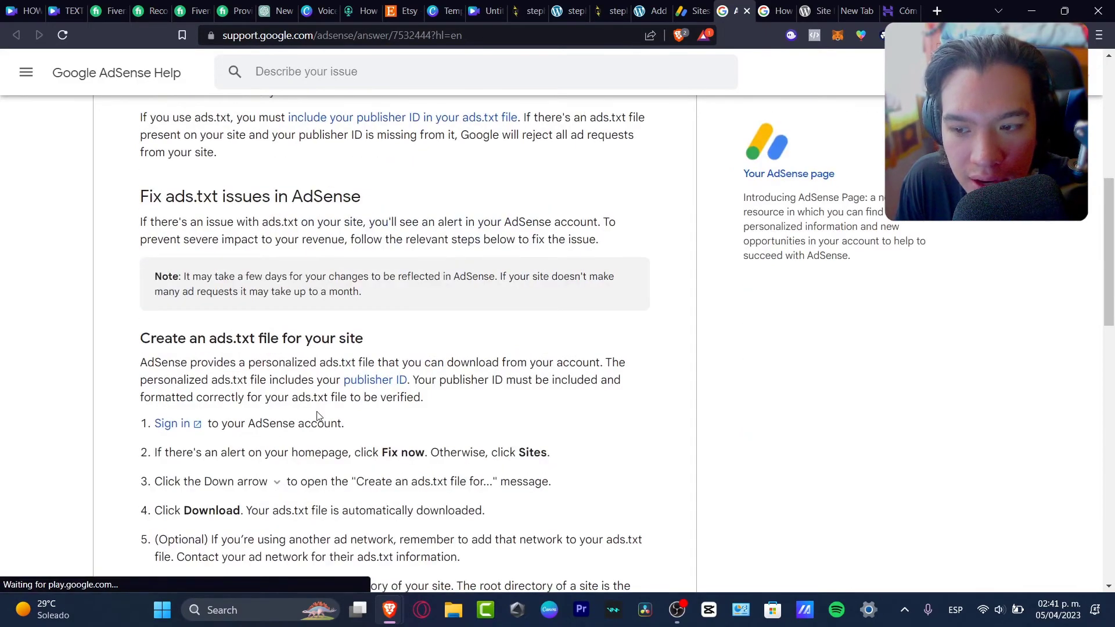
{"action": "scroll", "coordinate": [361, 435], "scroll_direction": "down", "scroll_amount": 4}
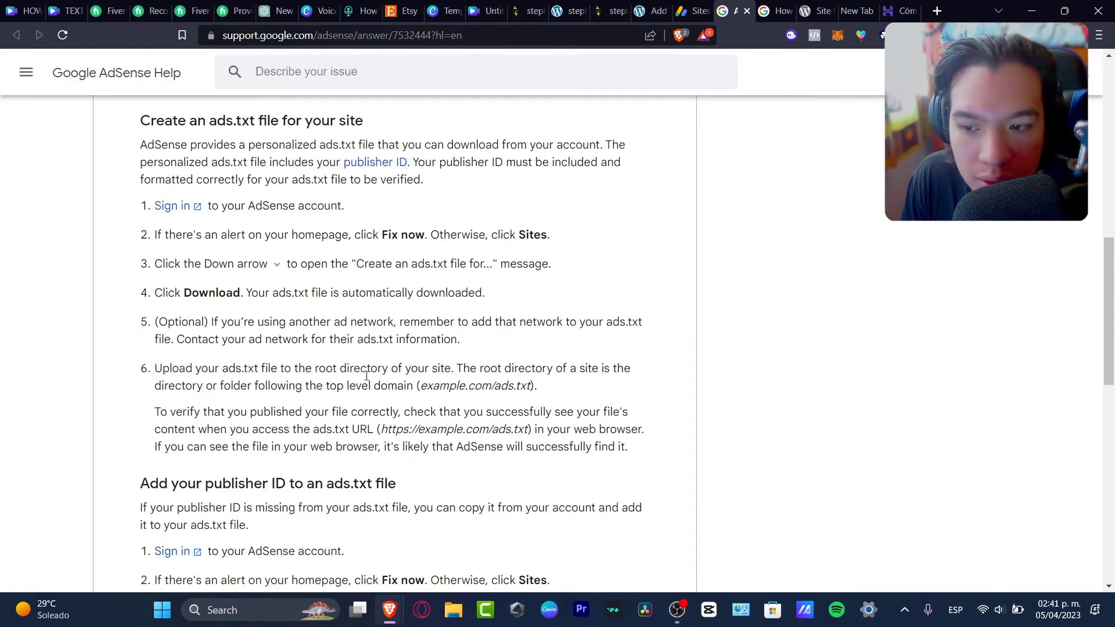
{"action": "scroll", "coordinate": [497, 342], "scroll_direction": "down", "scroll_amount": 4}
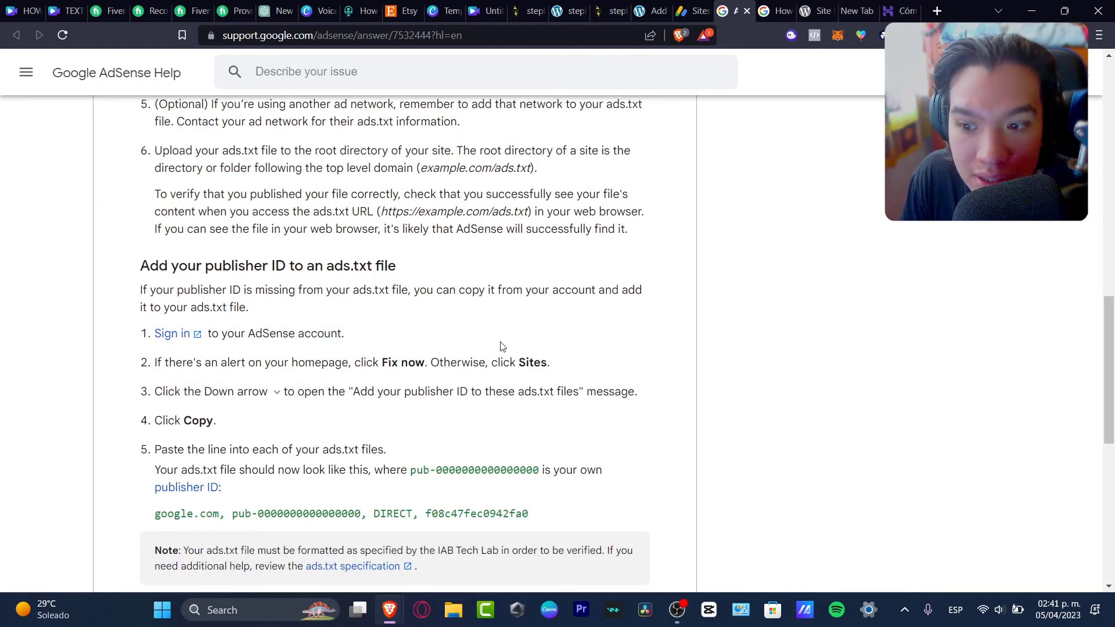
{"action": "left_click", "coordinate": [692, 10]}
Close the AdSense site details and go back to Site Kit Settings in WordPress.
{"action": "left_click", "coordinate": [32, 77]}
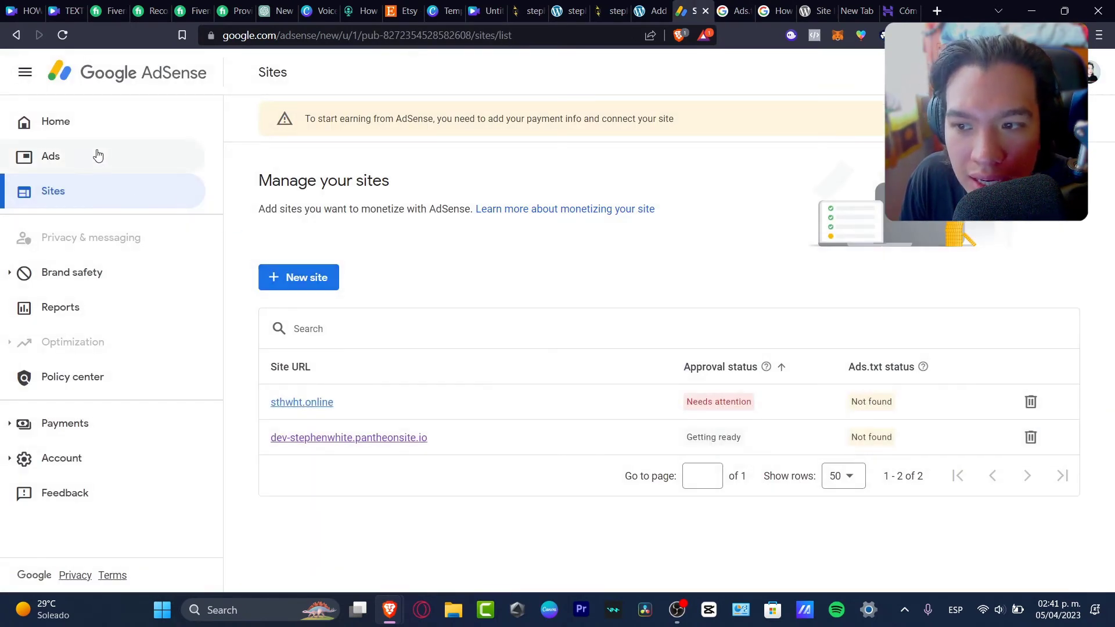
{"action": "left_click", "coordinate": [659, 11]}
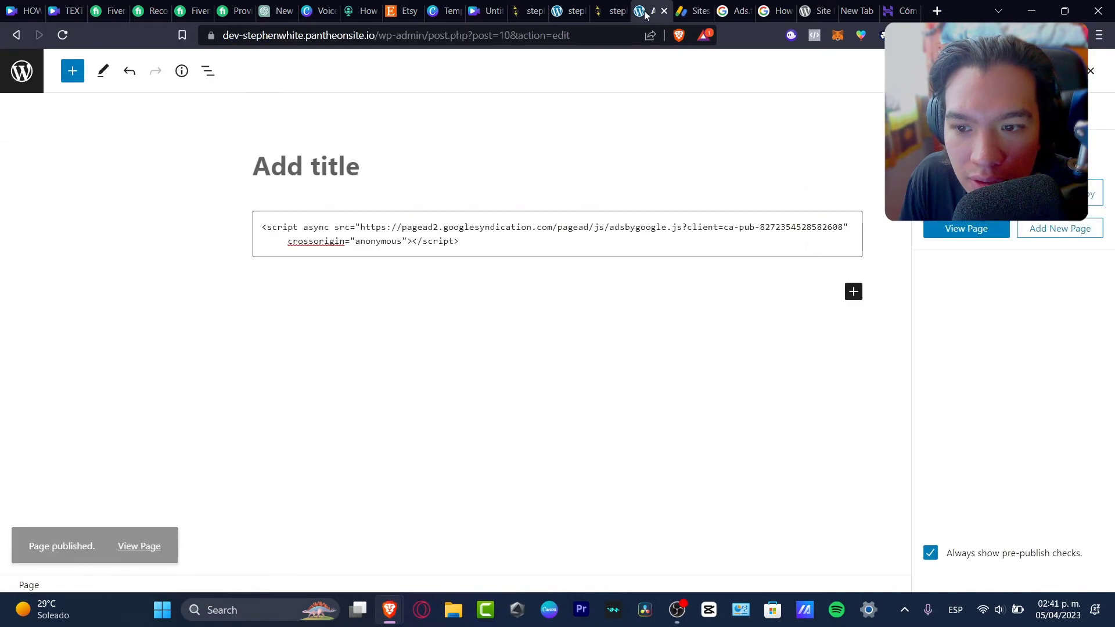
{"action": "left_click", "coordinate": [613, 11]}
{"action": "left_click", "coordinate": [646, 11]}
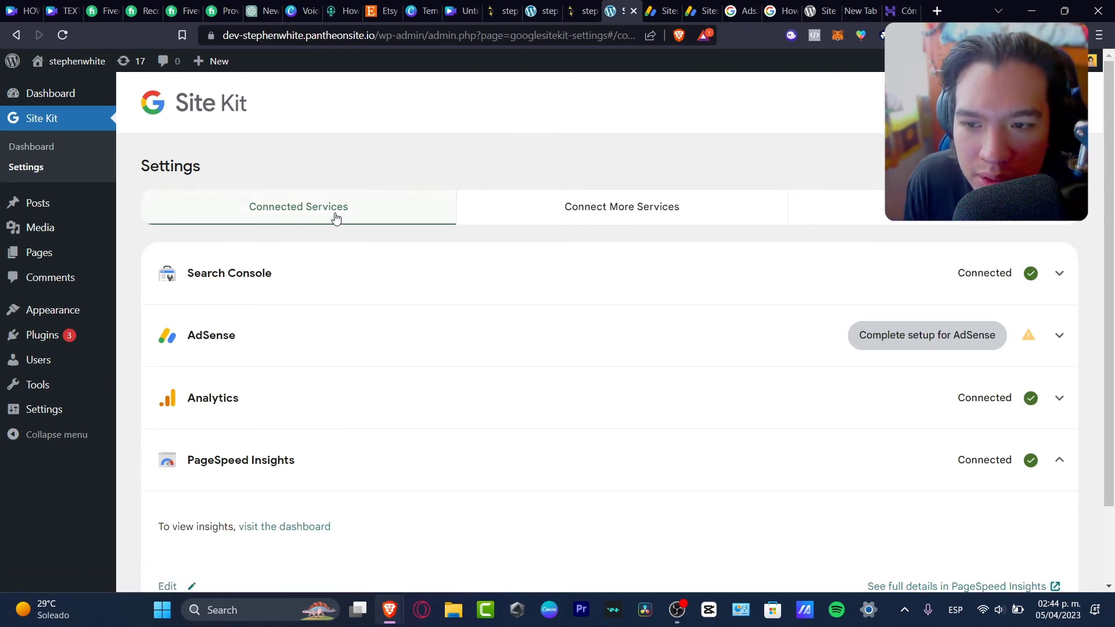
Expand the Search Console, Analytics and PageSpeed Insights connection details in Site Kit Settings.
{"action": "left_click", "coordinate": [388, 280]}
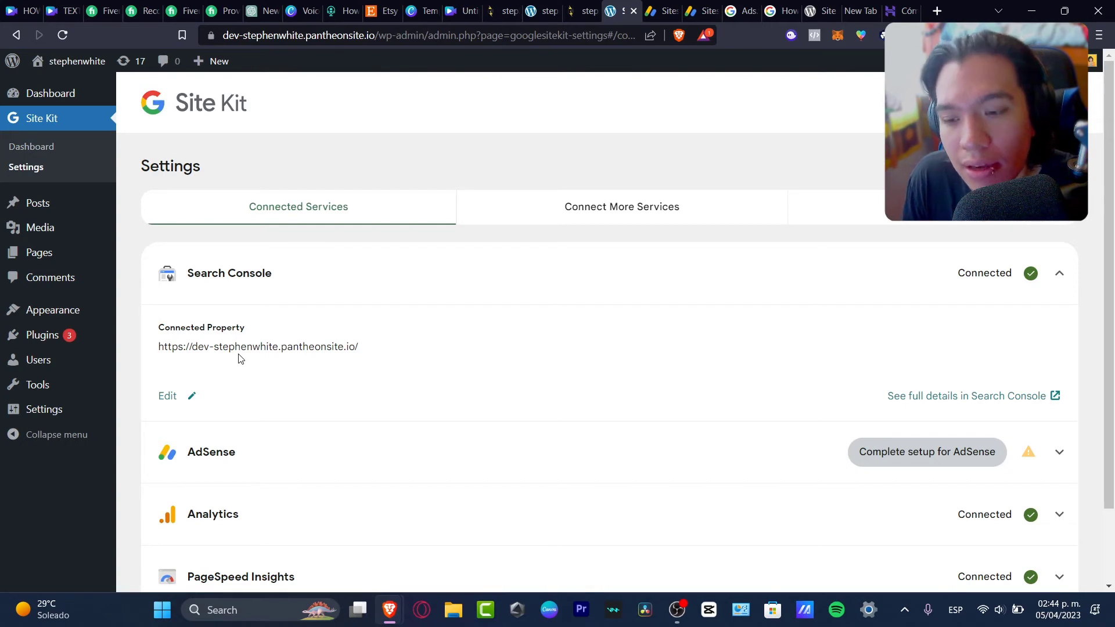
{"action": "scroll", "coordinate": [407, 333], "scroll_direction": "down", "scroll_amount": 2}
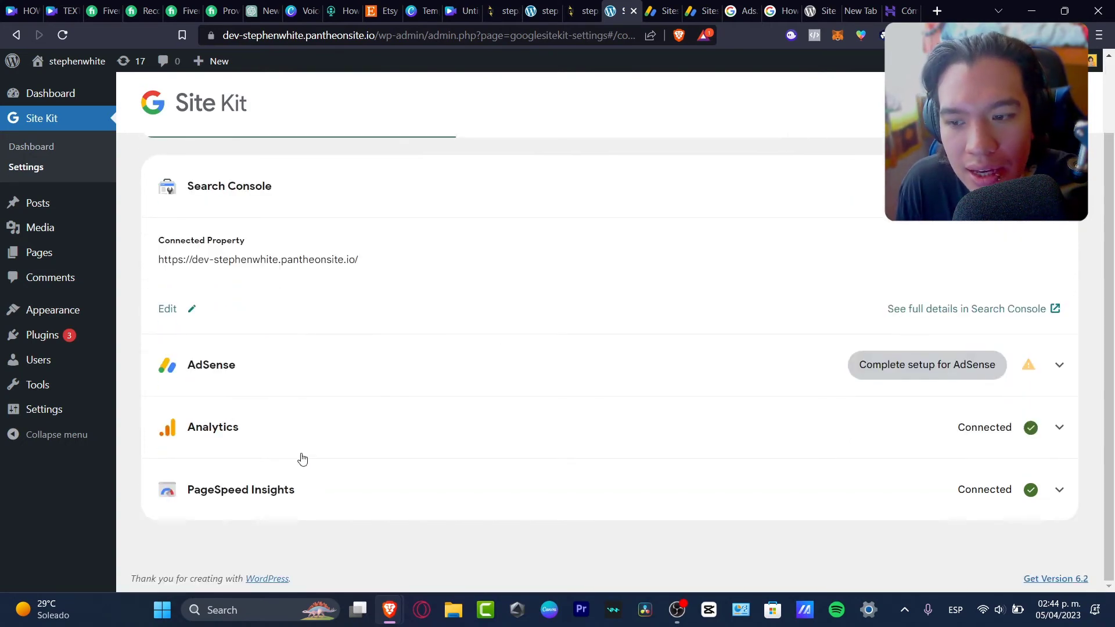
{"action": "left_click", "coordinate": [229, 443]}
{"action": "scroll", "coordinate": [548, 388], "scroll_direction": "down", "scroll_amount": 3}
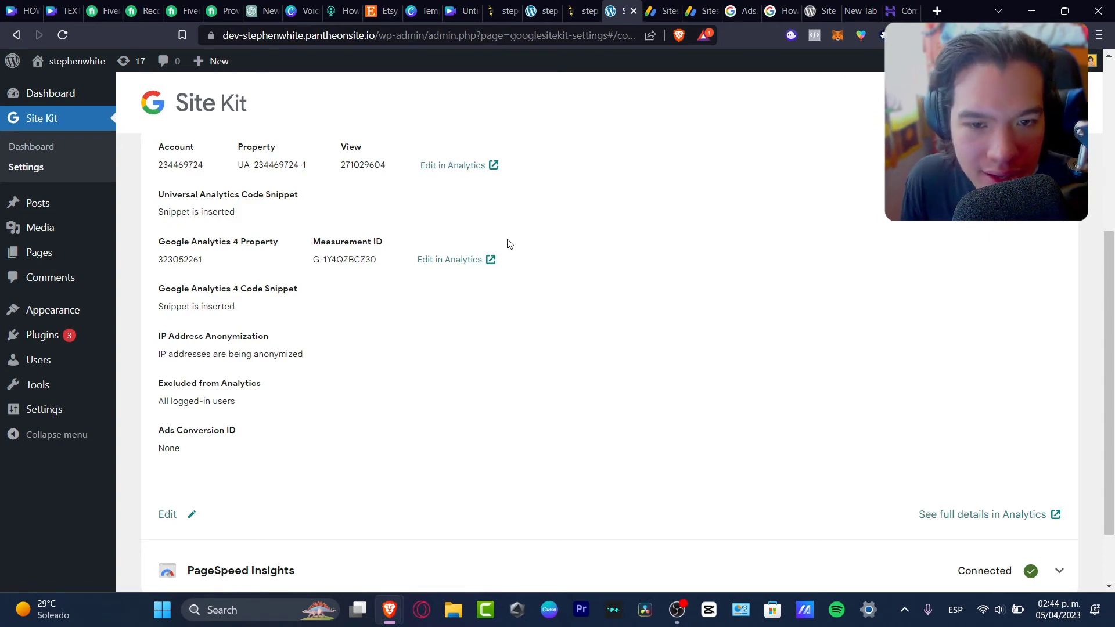
{"action": "scroll", "coordinate": [510, 244], "scroll_direction": "down", "scroll_amount": 2}
{"action": "left_click", "coordinate": [278, 503]}
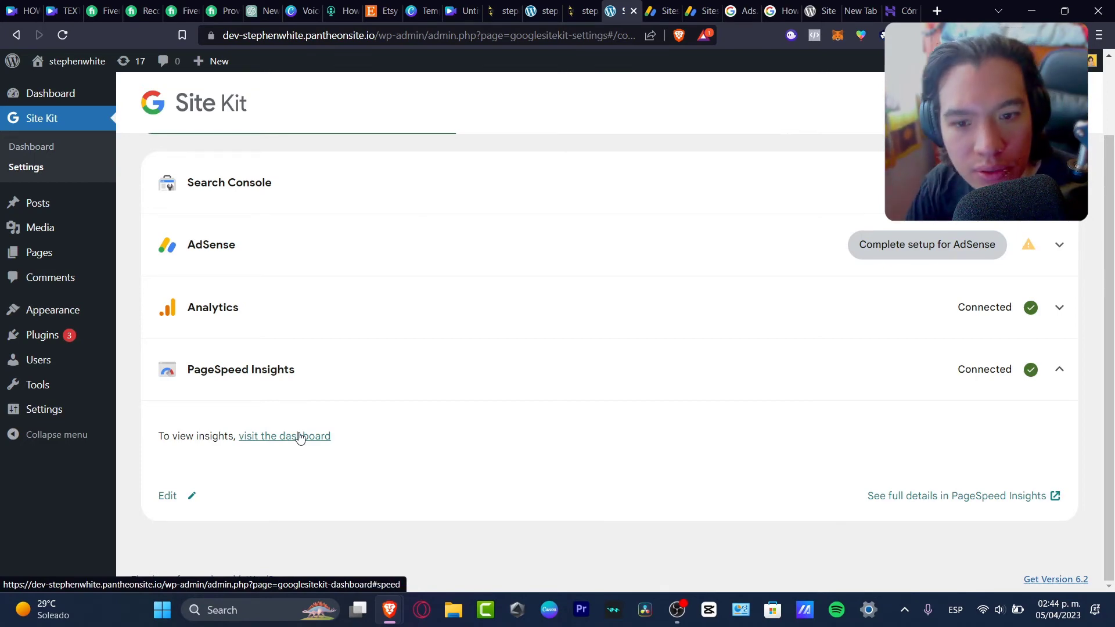
Expand the incomplete AdSense row and continue its module setup.
{"action": "mouse_move", "coordinate": [71, 254]}
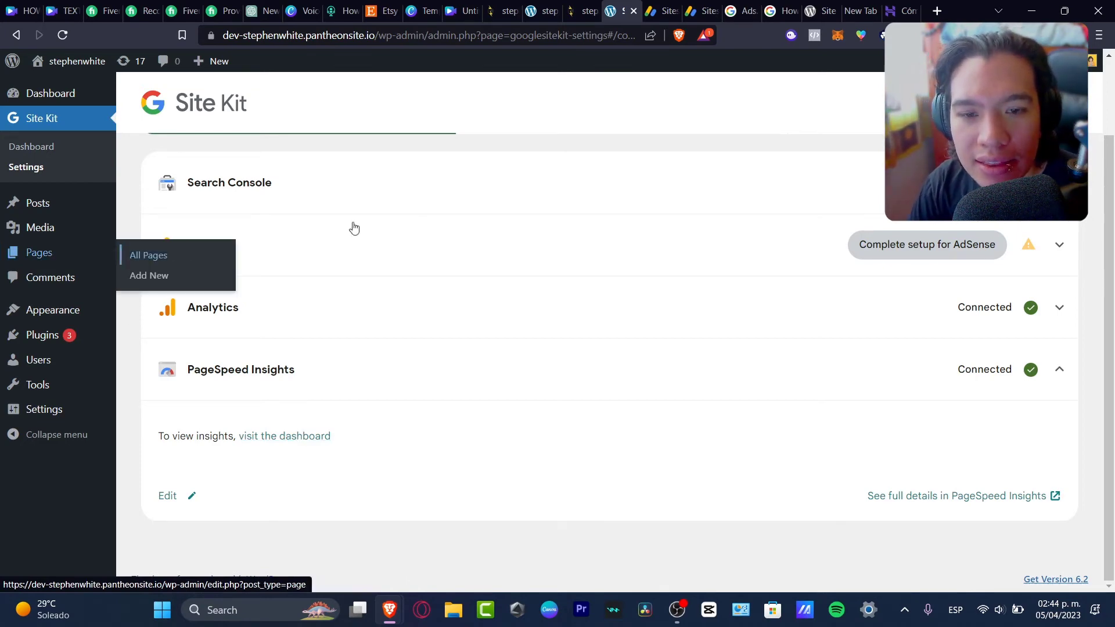
{"action": "left_click", "coordinate": [223, 258]}
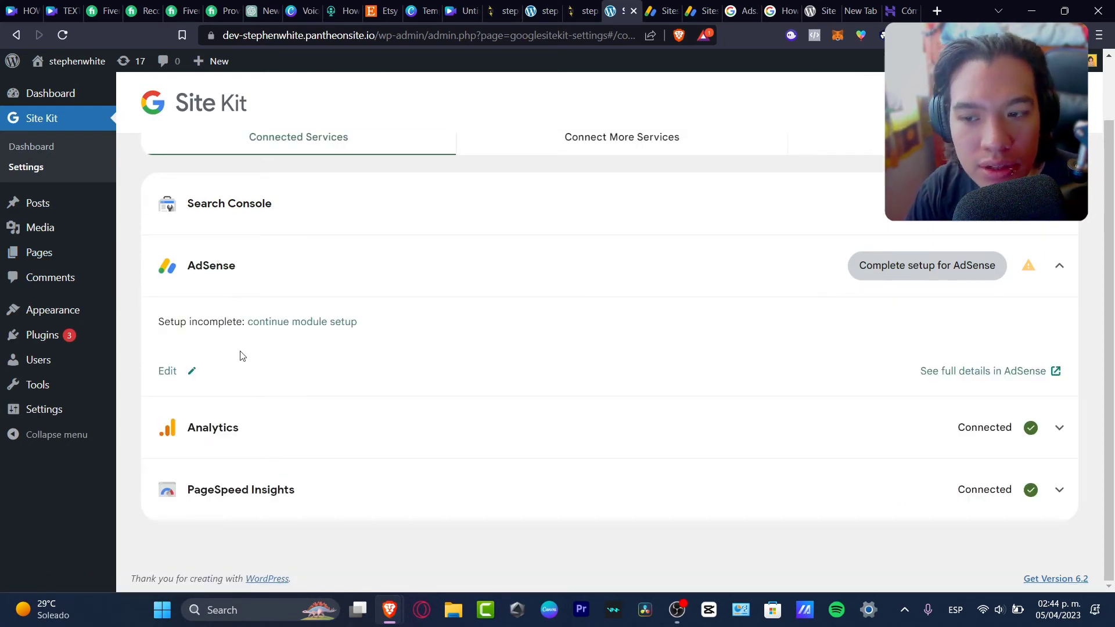
{"action": "left_click", "coordinate": [290, 323]}
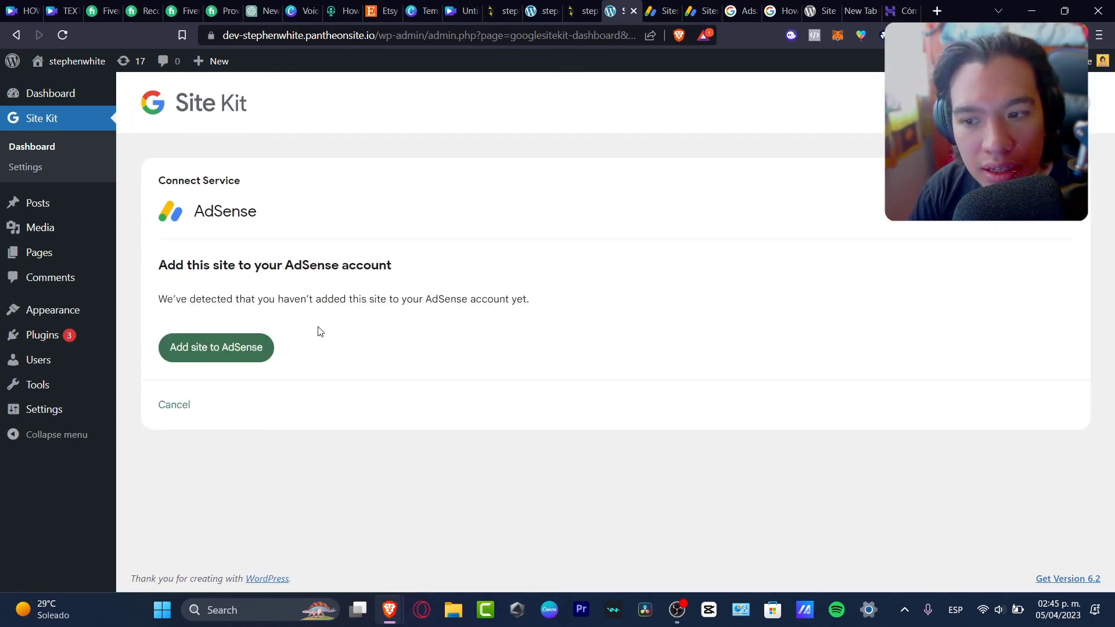
Add the site to AdSense, check its connection and review-time details, then return to Site Kit.
{"action": "left_click", "coordinate": [248, 350]}
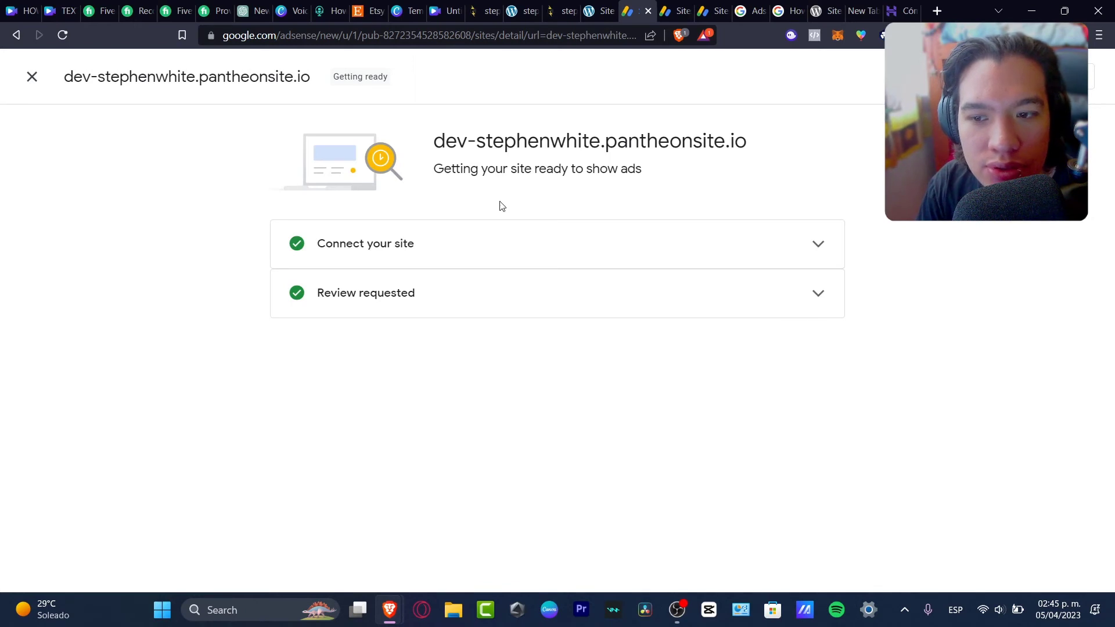
{"action": "left_click", "coordinate": [508, 250]}
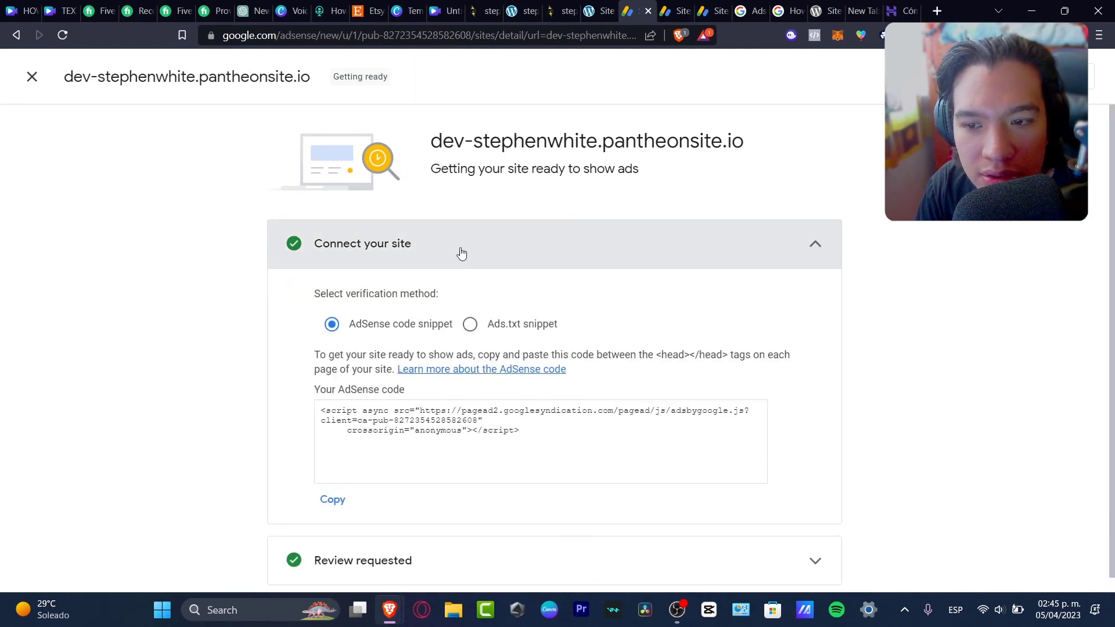
{"action": "left_click", "coordinate": [485, 551]}
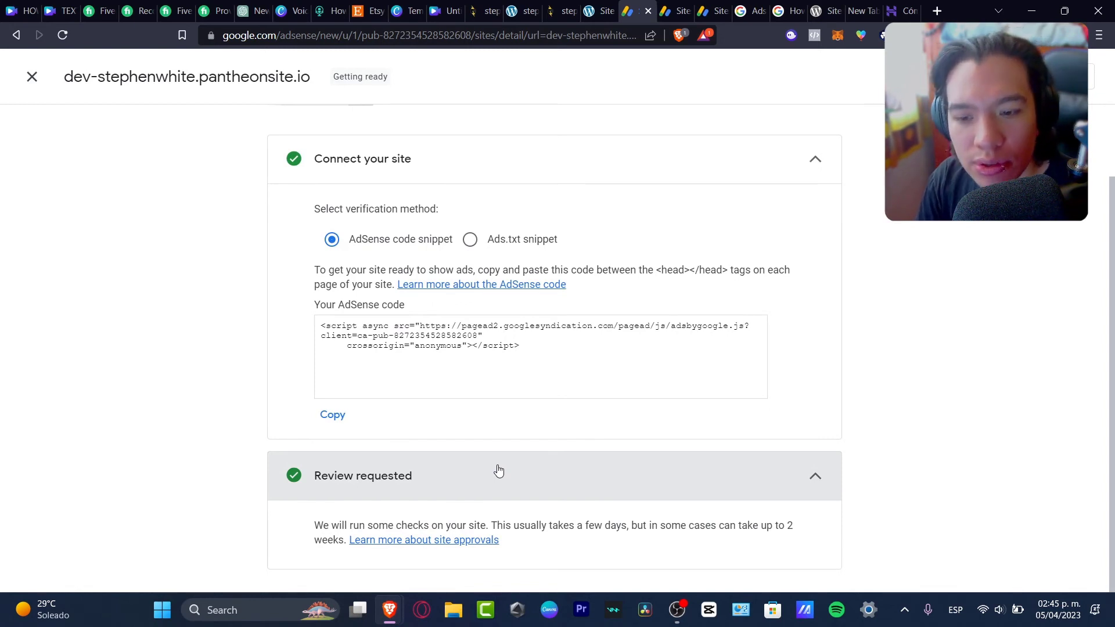
{"action": "left_click_drag", "start_coordinate": [605, 525], "coordinate": [544, 546]}
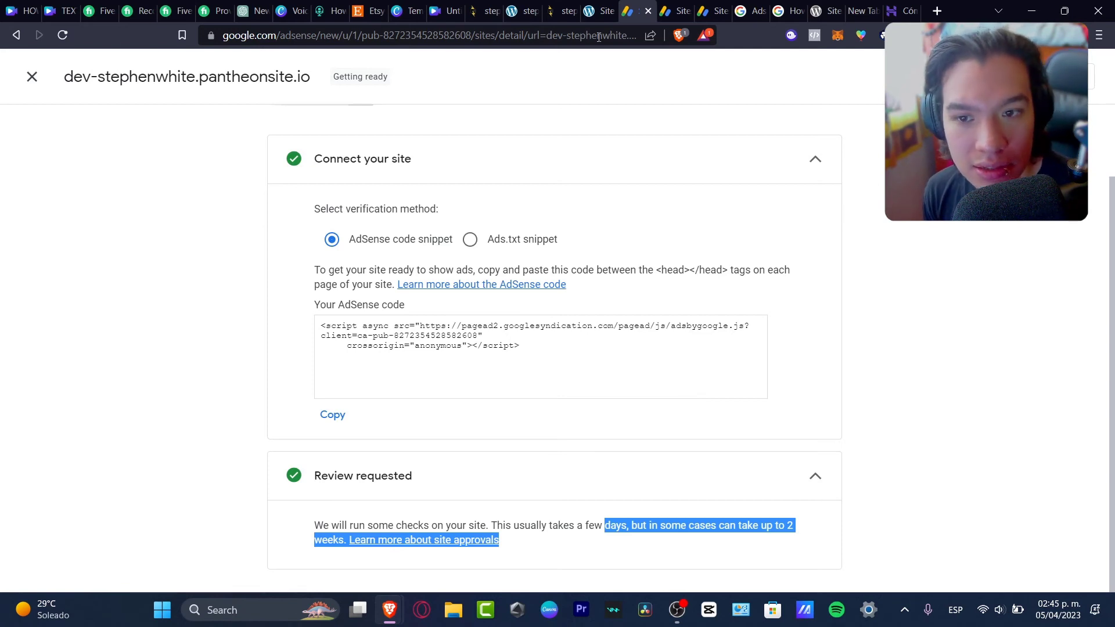
{"action": "left_click", "coordinate": [598, 11]}
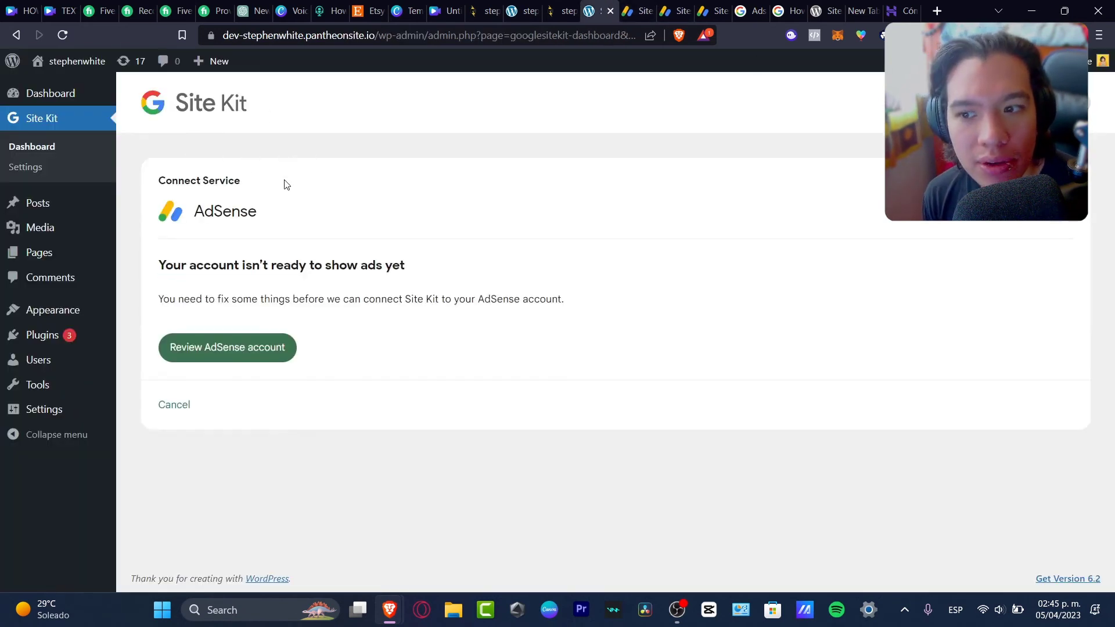
Show Site Kit's Speed lab results: 2.7 s load, 0 layout shift, 350 ms blocking.
{"action": "left_click", "coordinate": [72, 124]}
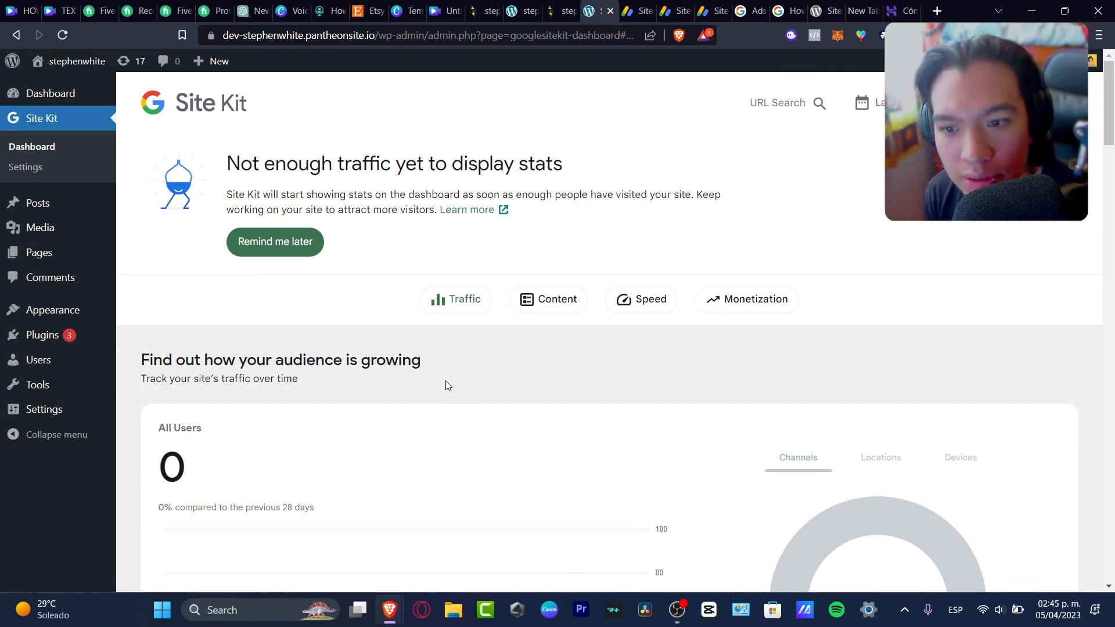
{"action": "left_click", "coordinate": [638, 173]}
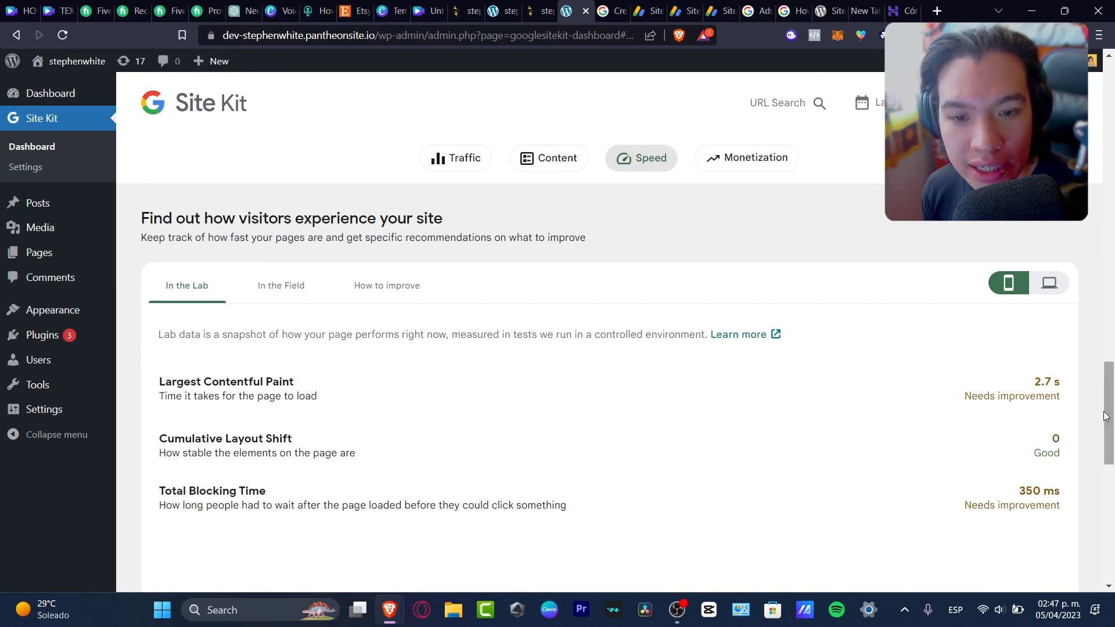
{"action": "mouse_move", "coordinate": [243, 382]}
{"action": "left_mouse_down"}
{"action": "mouse_move", "coordinate": [200, 385]}
{"action": "mouse_move", "coordinate": [313, 397]}
{"action": "mouse_move", "coordinate": [306, 388]}
{"action": "left_mouse_up"}
{"action": "left_click_drag", "start_coordinate": [193, 399], "coordinate": [350, 402]}
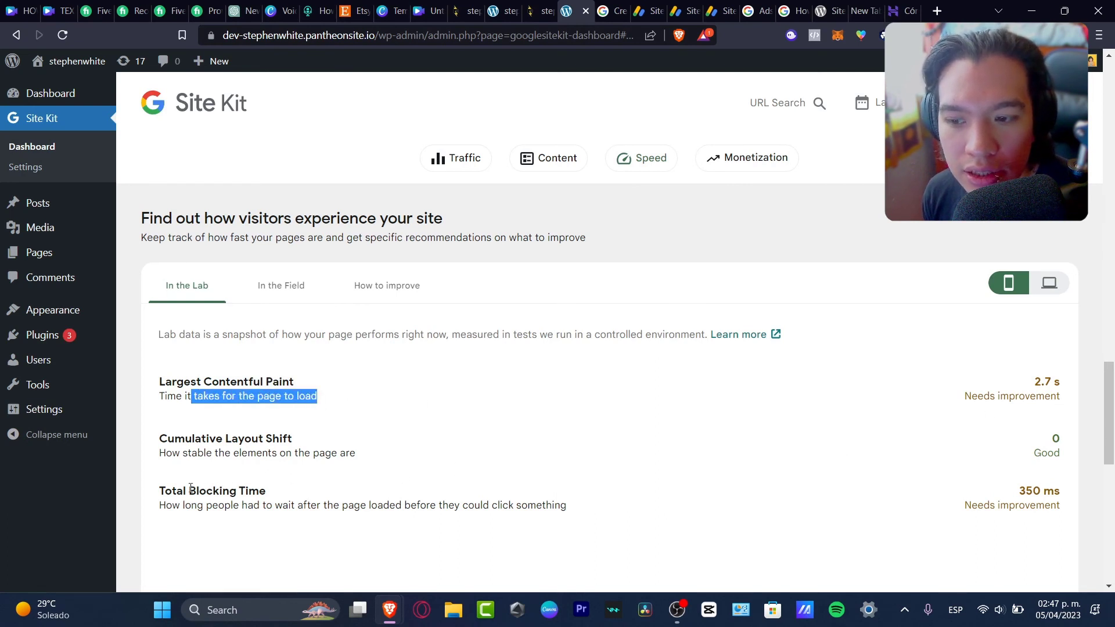
{"action": "left_click_drag", "start_coordinate": [188, 489], "coordinate": [277, 495]}
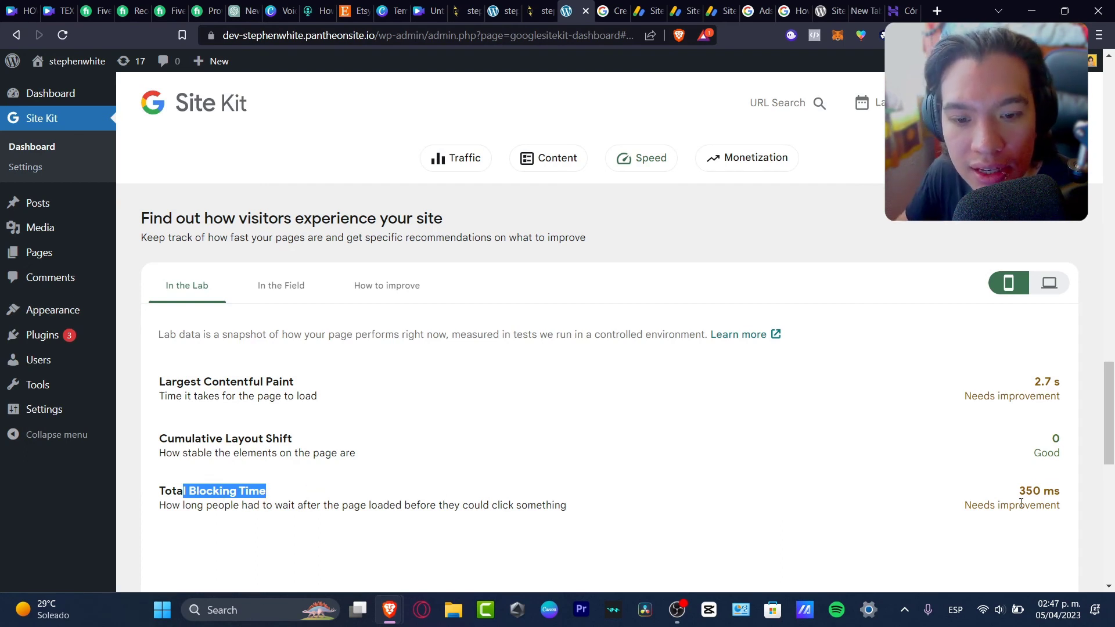
{"action": "left_click_drag", "start_coordinate": [1011, 499], "coordinate": [1061, 493]}
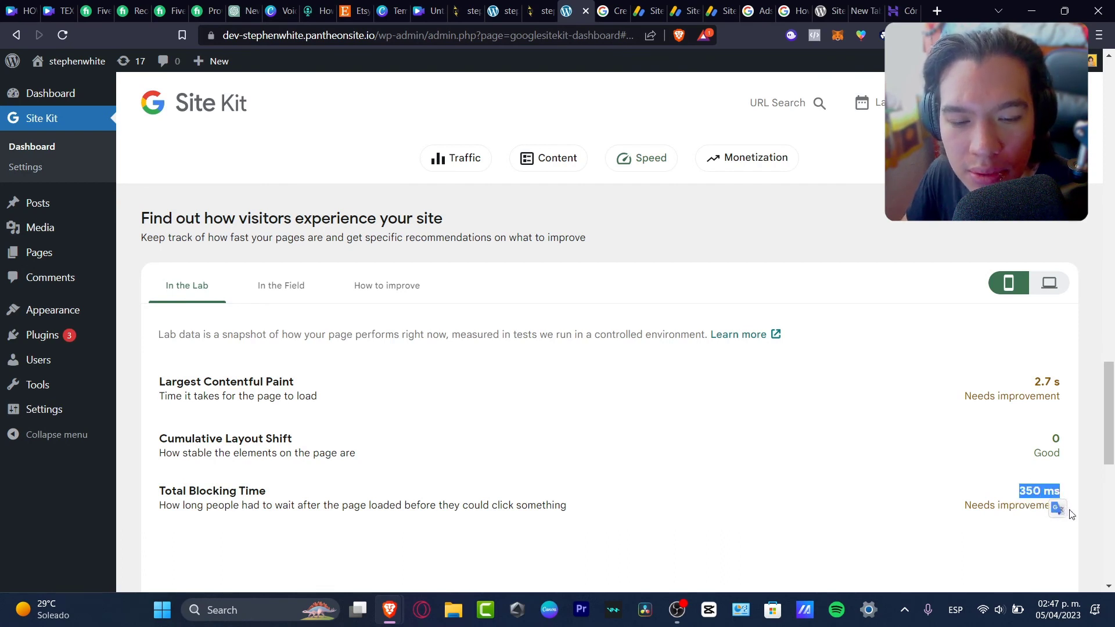
{"action": "left_click", "coordinate": [1051, 288]}
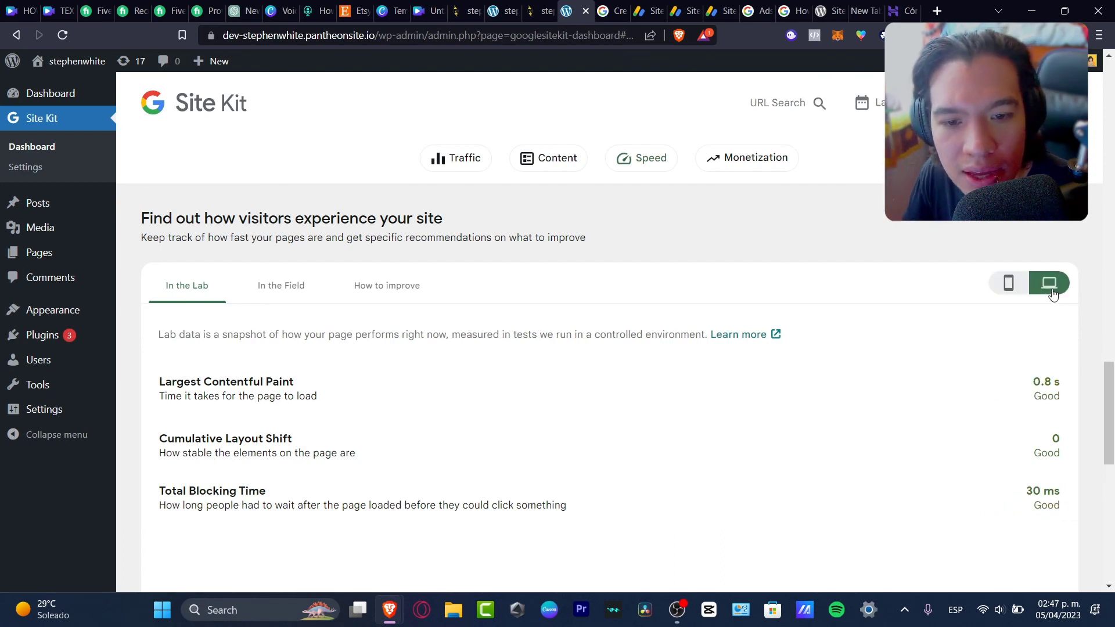
{"action": "left_click", "coordinate": [1012, 294]}
{"action": "left_click", "coordinate": [1041, 290]}
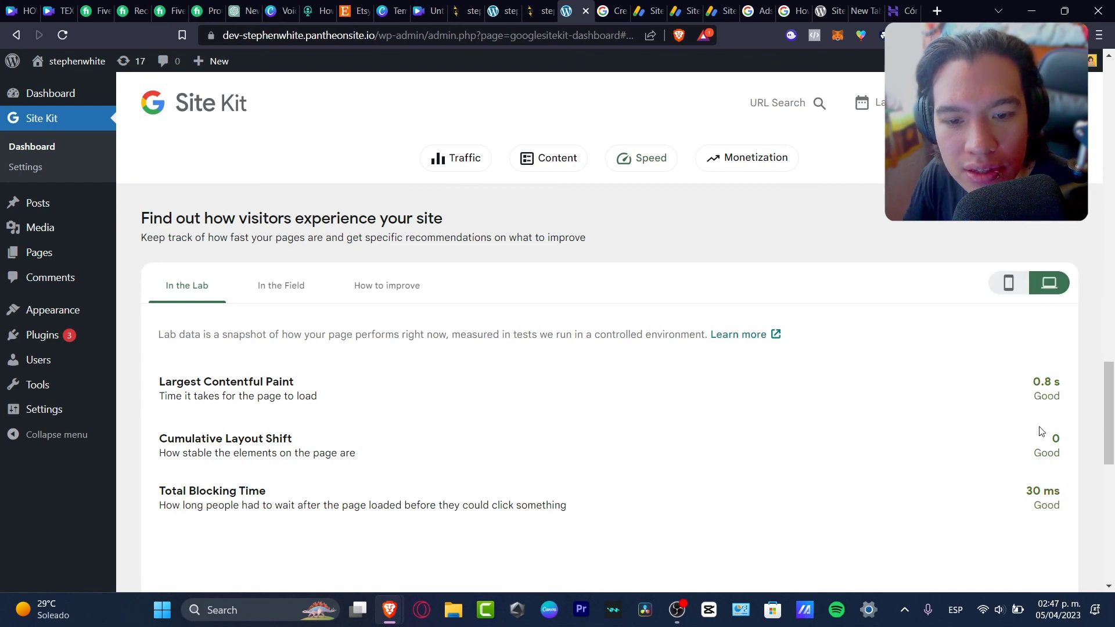
{"action": "left_click", "coordinate": [1010, 284]}
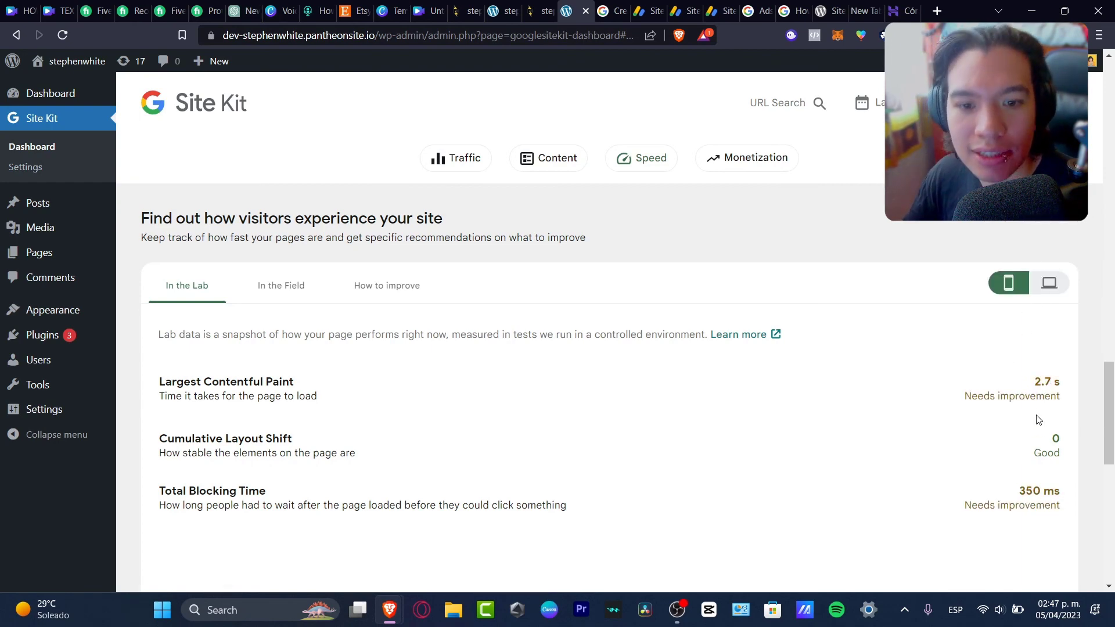
{"action": "left_click", "coordinate": [294, 287]}
Expand the Reduce unused JavaScript advice under How to improve in Site Kit's speed section.
{"action": "left_click", "coordinate": [358, 292]}
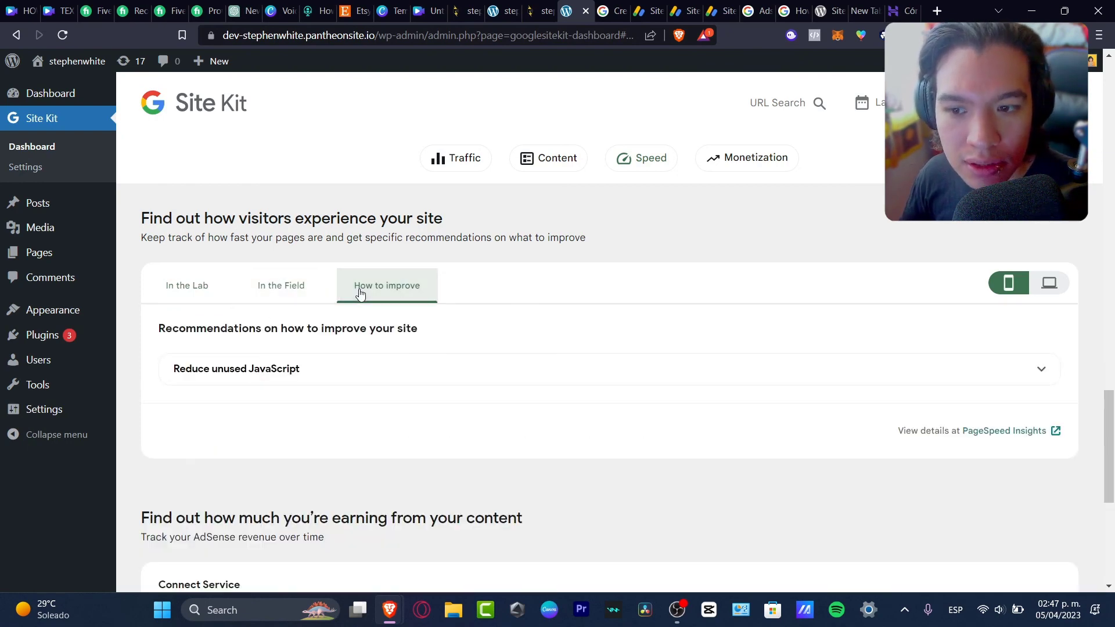
{"action": "left_click", "coordinate": [272, 380]}
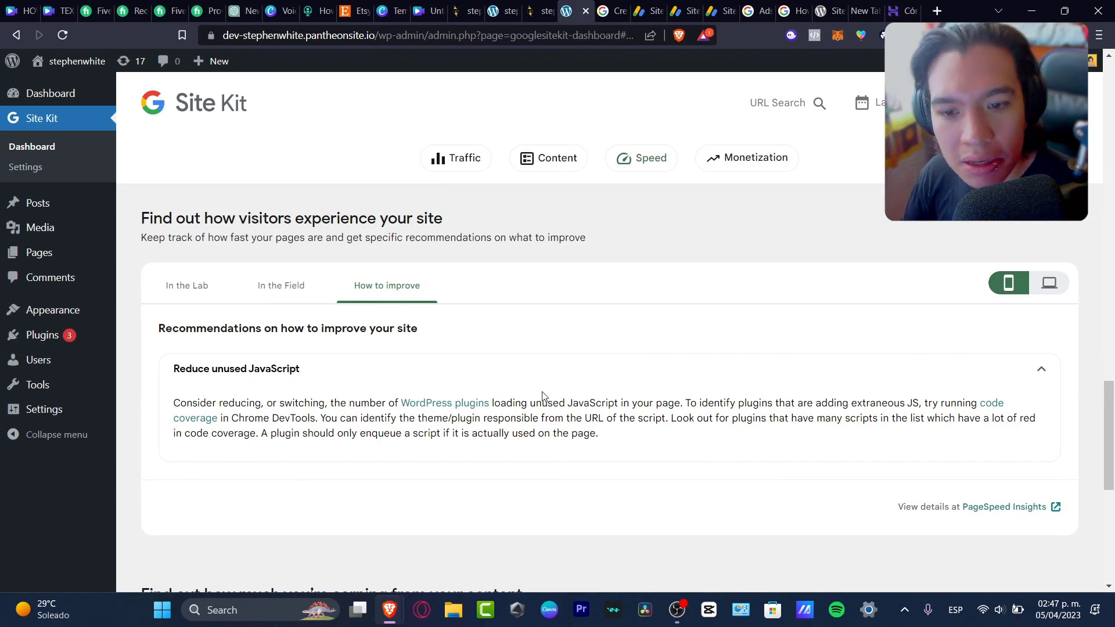